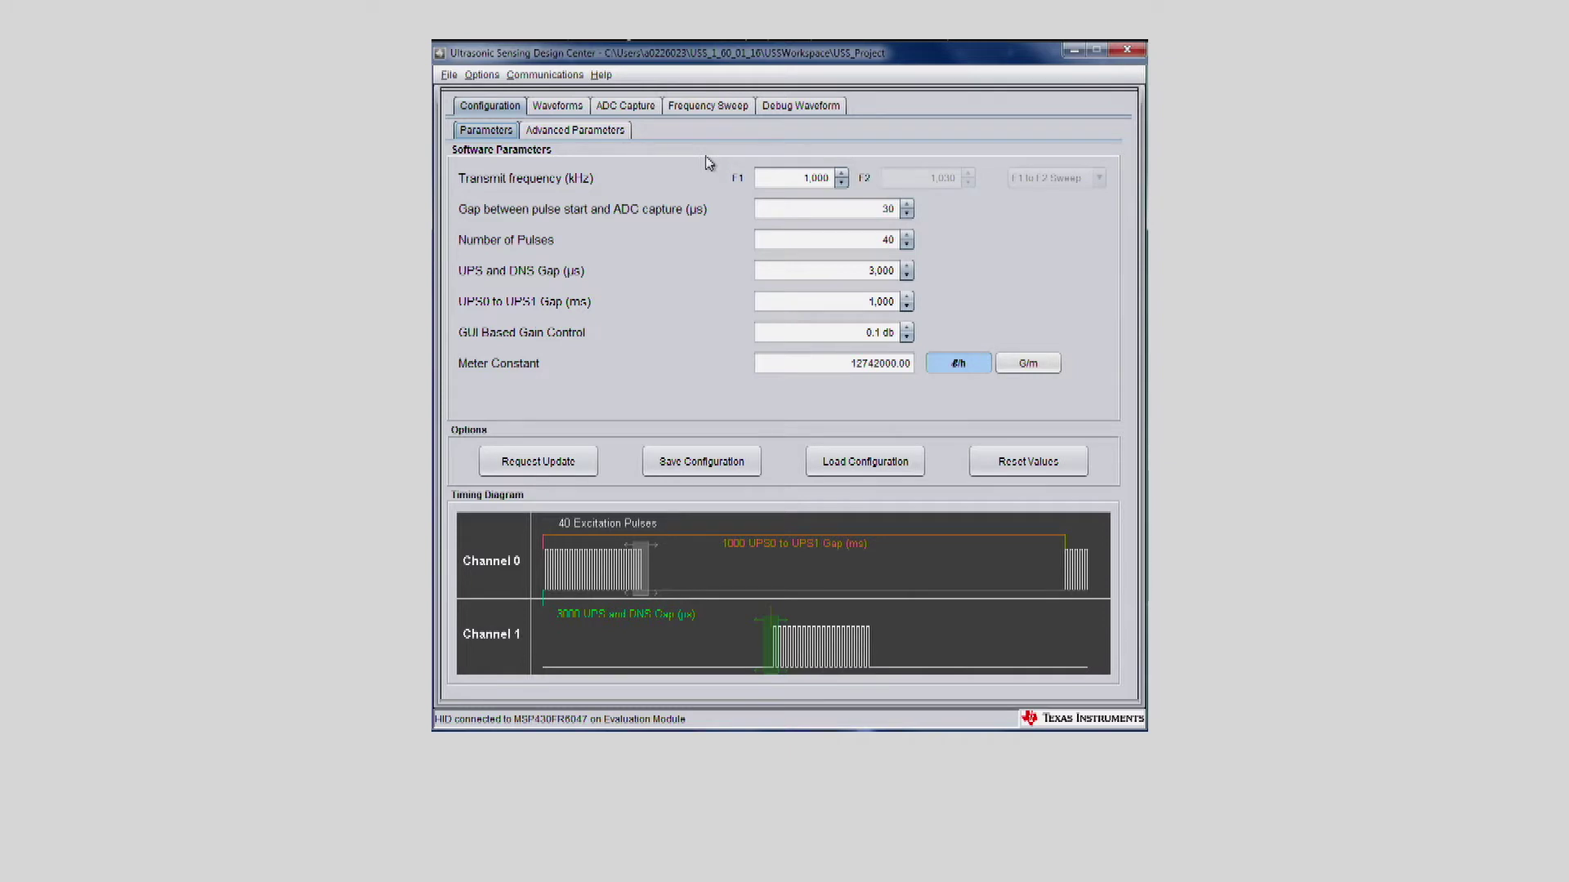
- Bring up the connection options for the MSP430FR6047 evaluation module
{"action": "left_click", "coordinate": [549, 76]}
{"action": "left_click", "coordinate": [541, 108]}
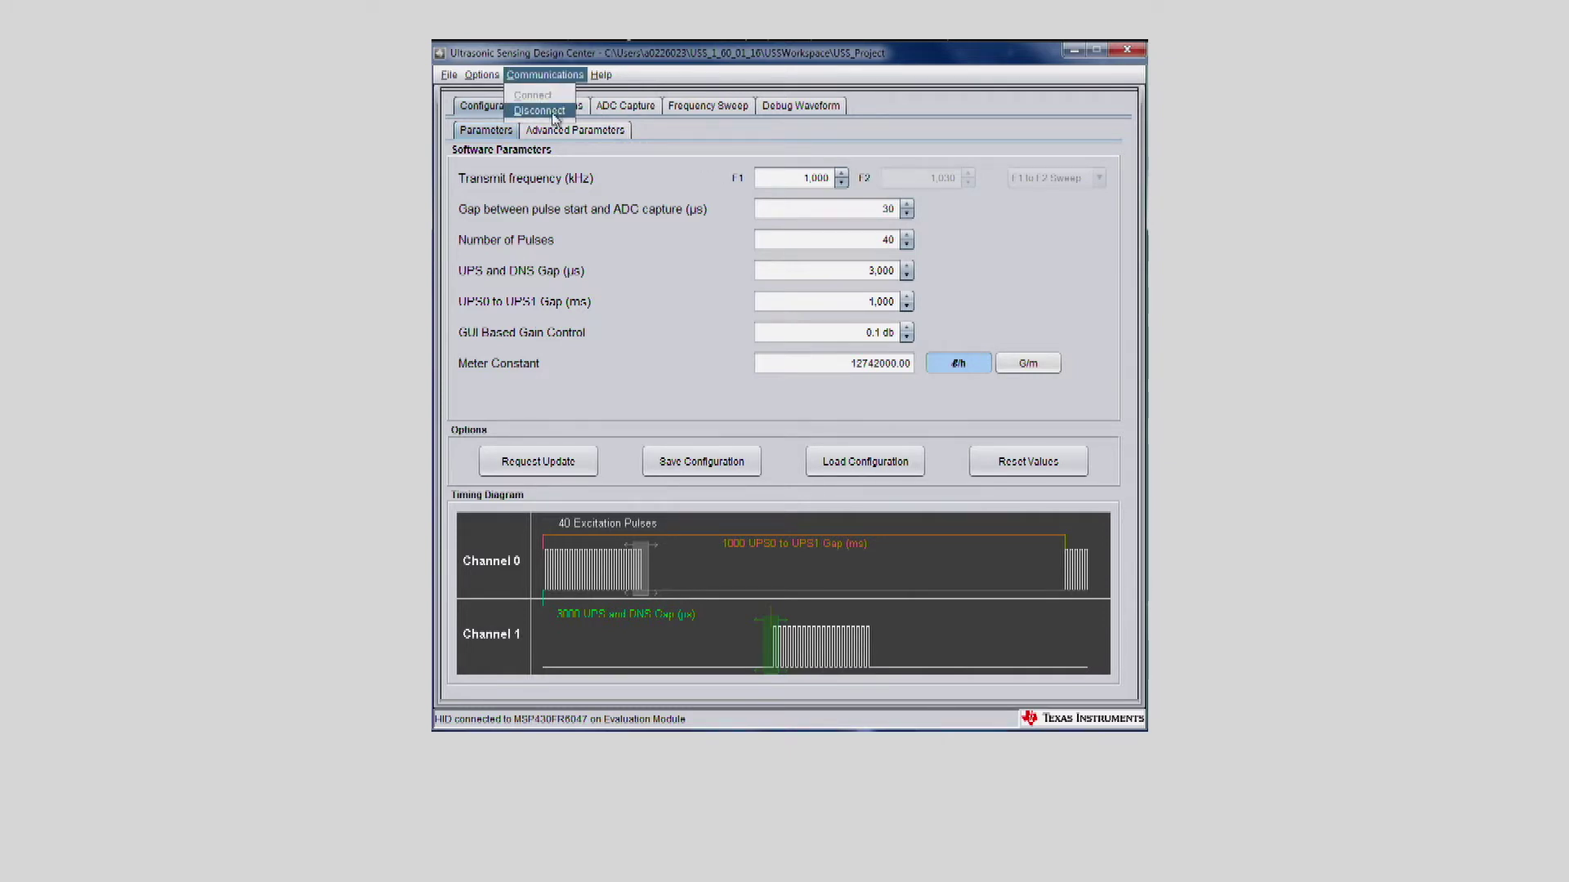
{"action": "left_click", "coordinate": [549, 75]}
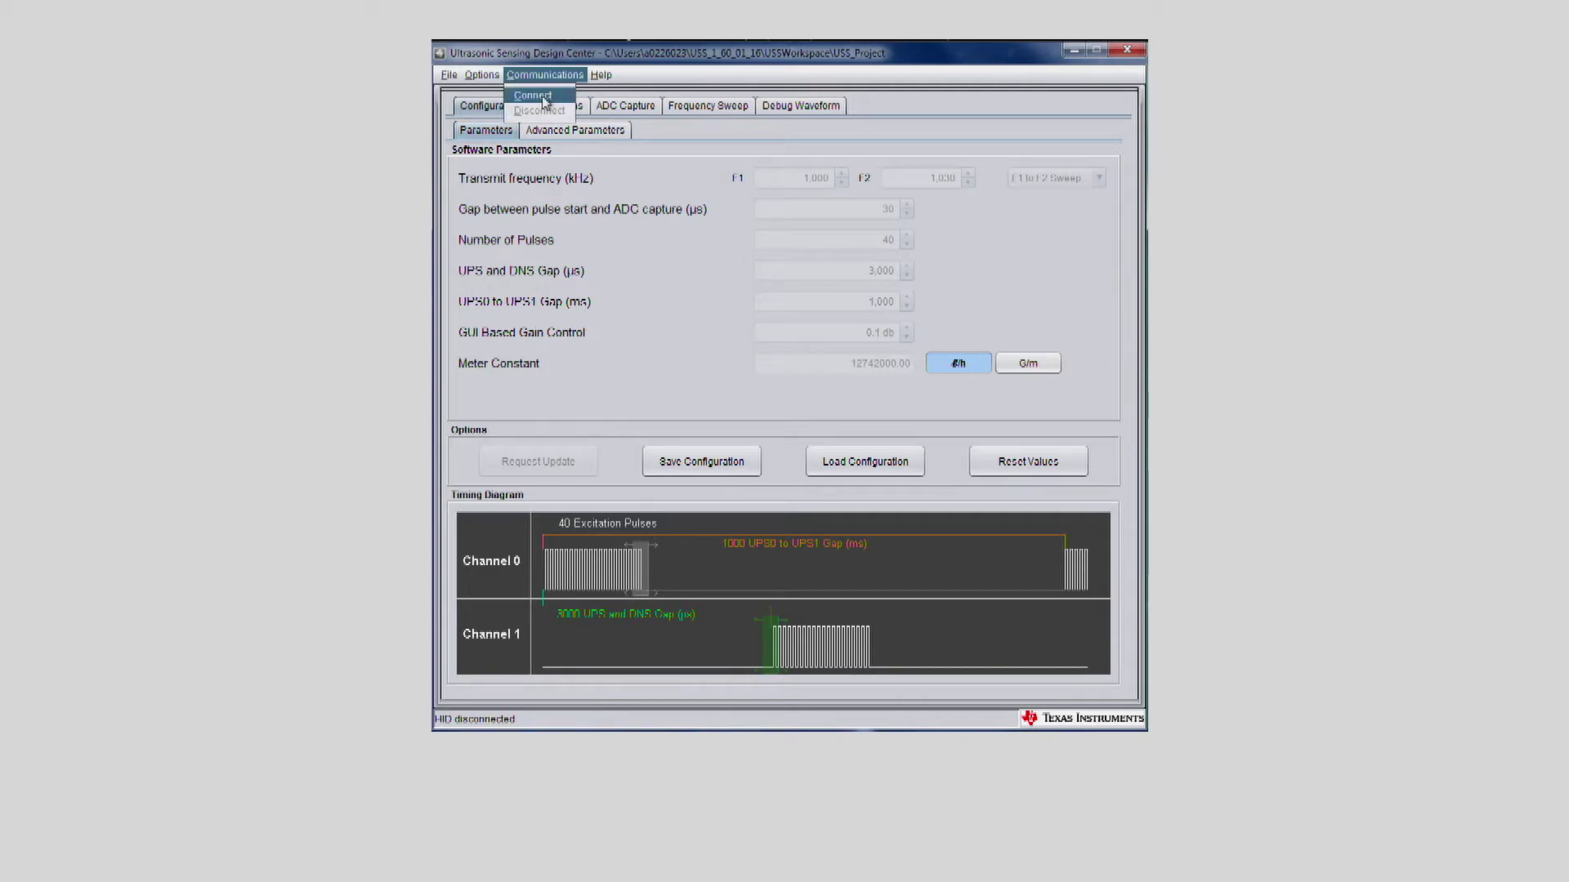
{"action": "left_click", "coordinate": [535, 95]}
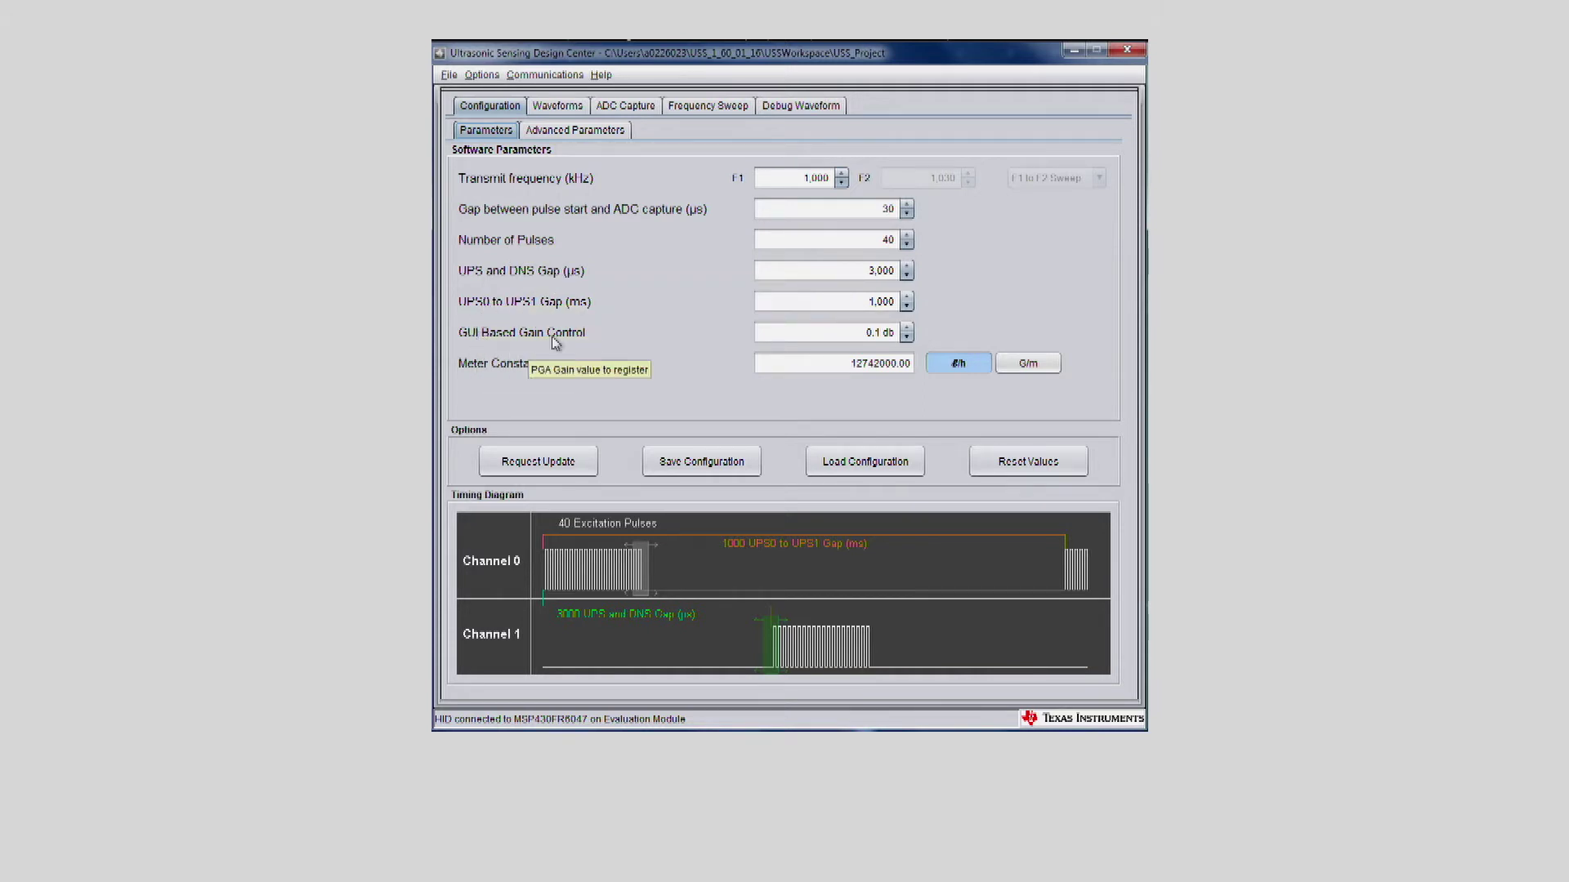
- Set F1 transmit frequency to 1,020 kHz and Number of Pulses to 20
{"action": "double_click", "coordinate": [808, 178]}
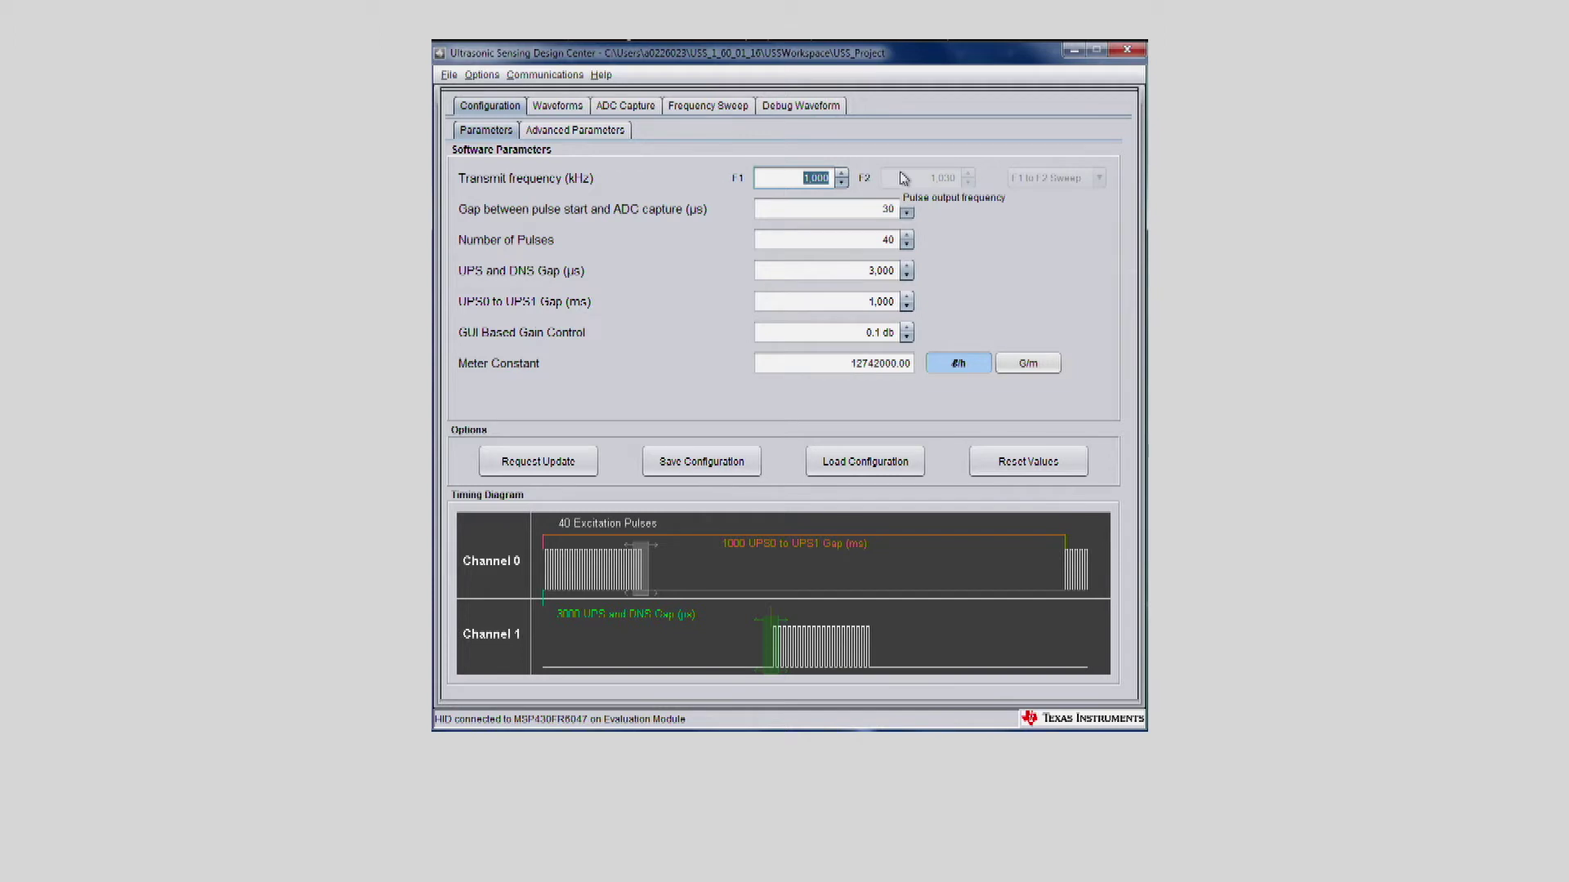
{"action": "type", "text": "1"}
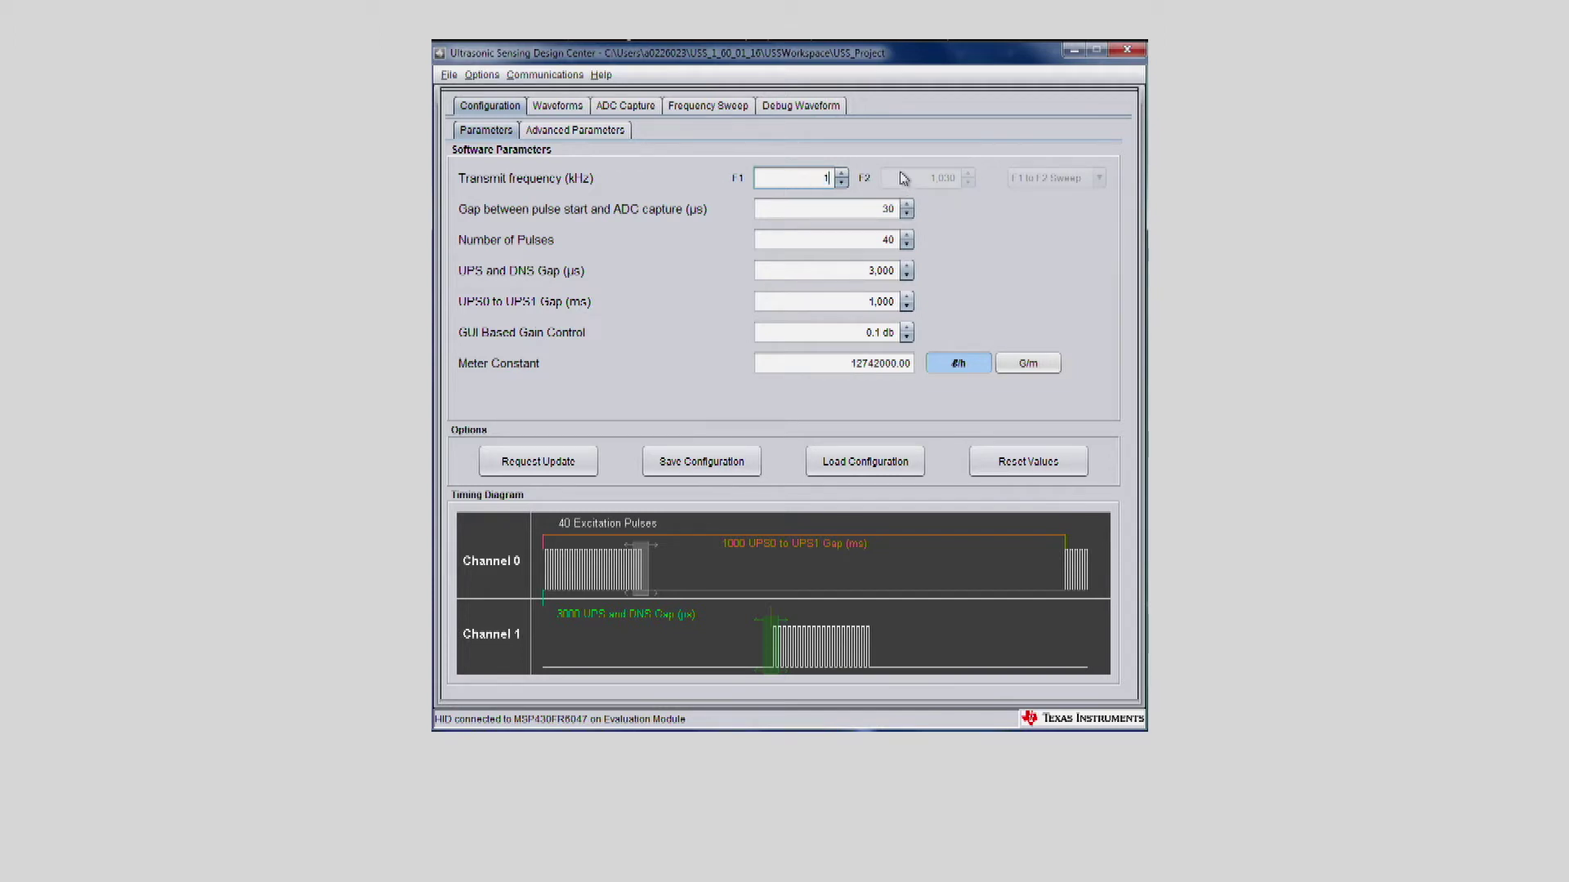
{"action": "type", "text": "020"}
{"action": "double_click", "coordinate": [886, 240]}
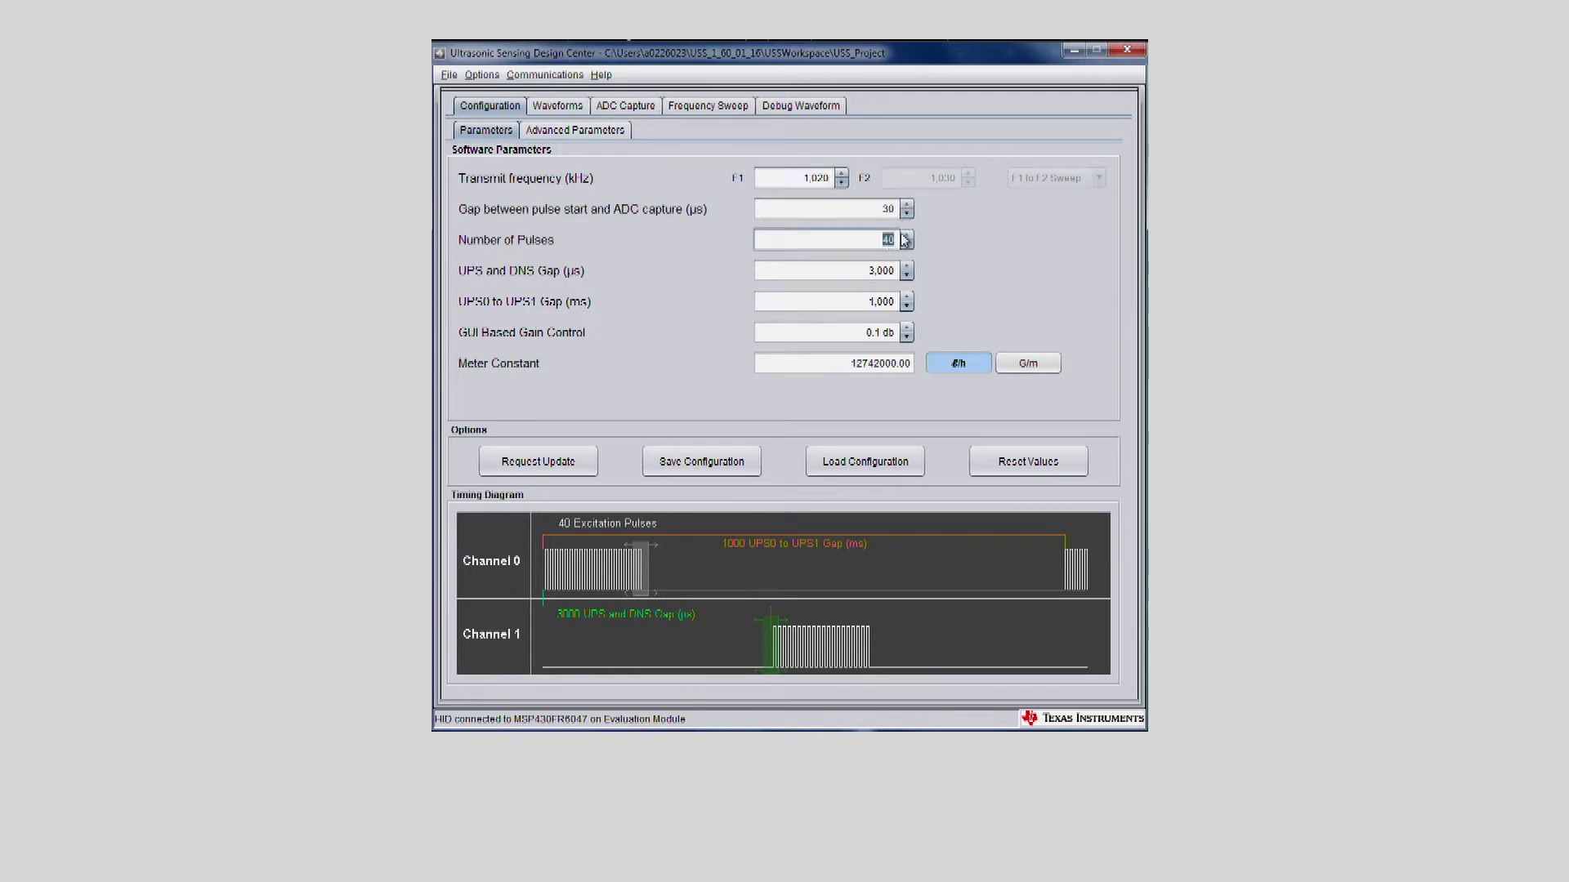
{"action": "type", "text": "20"}
{"action": "key", "text": "Return"}
{"action": "double_click", "coordinate": [880, 272]}
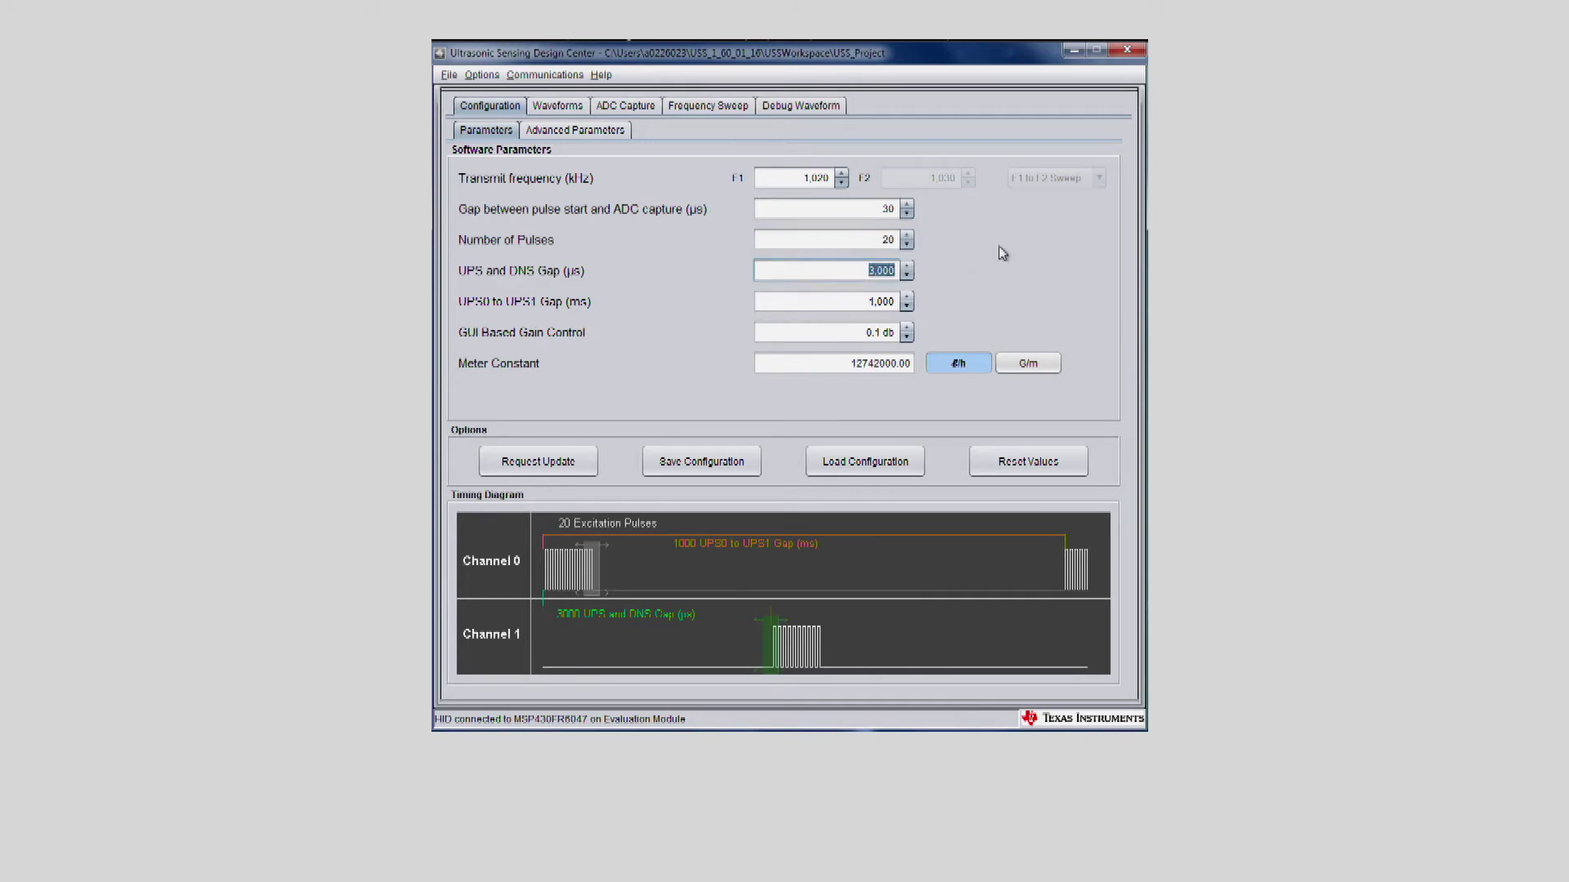
- Set the UPS0 to UPS1 gap to 100 ms and the capture gap to 62 µs
{"action": "left_click", "coordinate": [862, 306]}
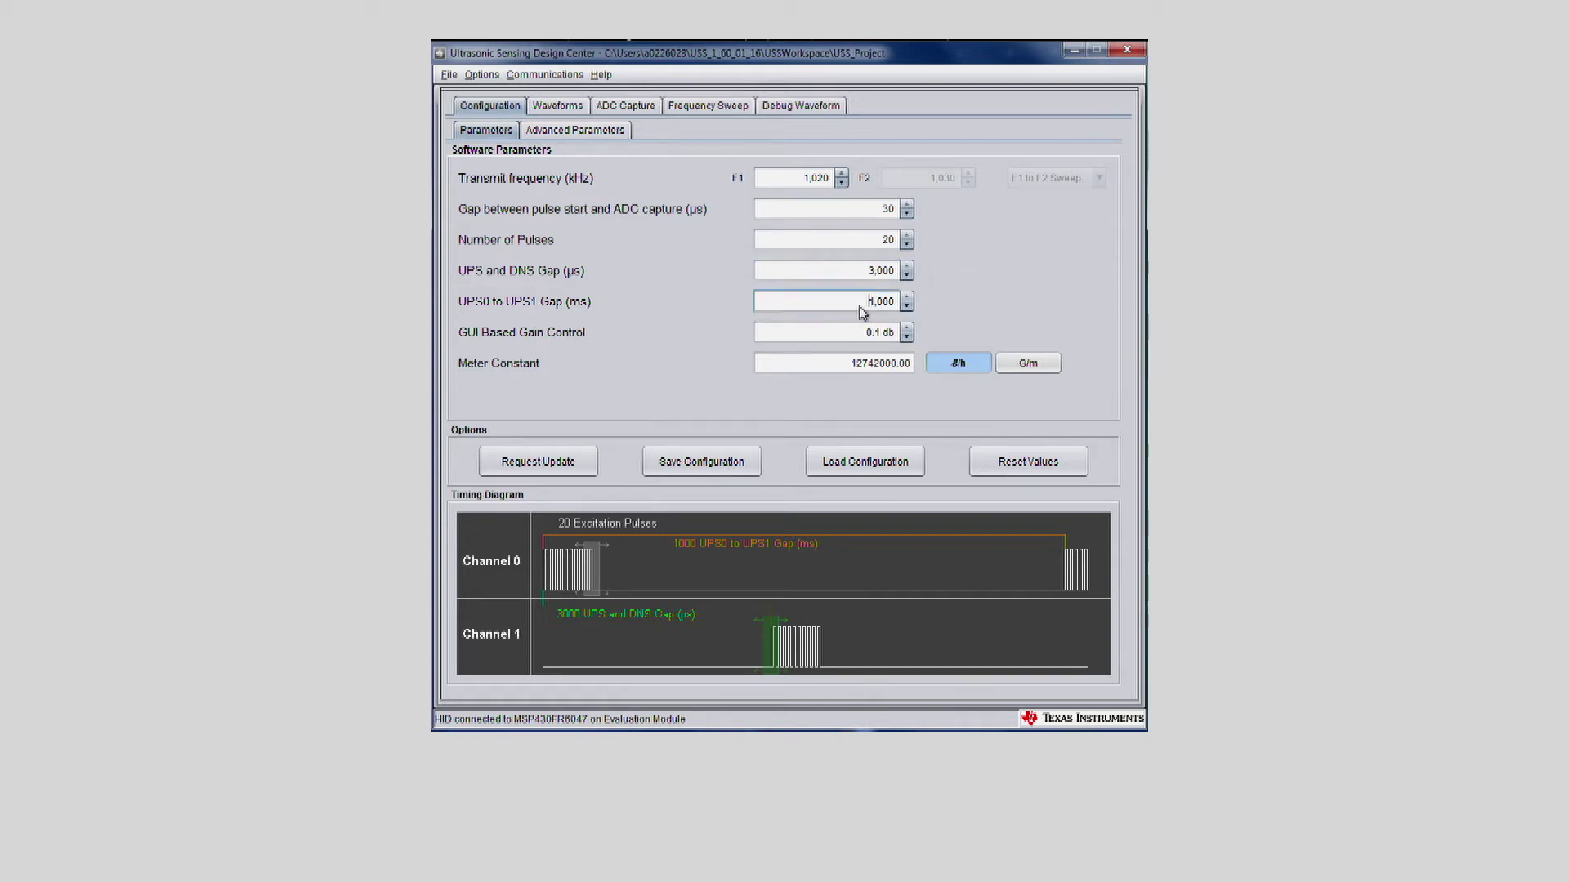
{"action": "double_click", "coordinate": [862, 307]}
{"action": "type", "text": "100"}
{"action": "double_click", "coordinate": [888, 241]}
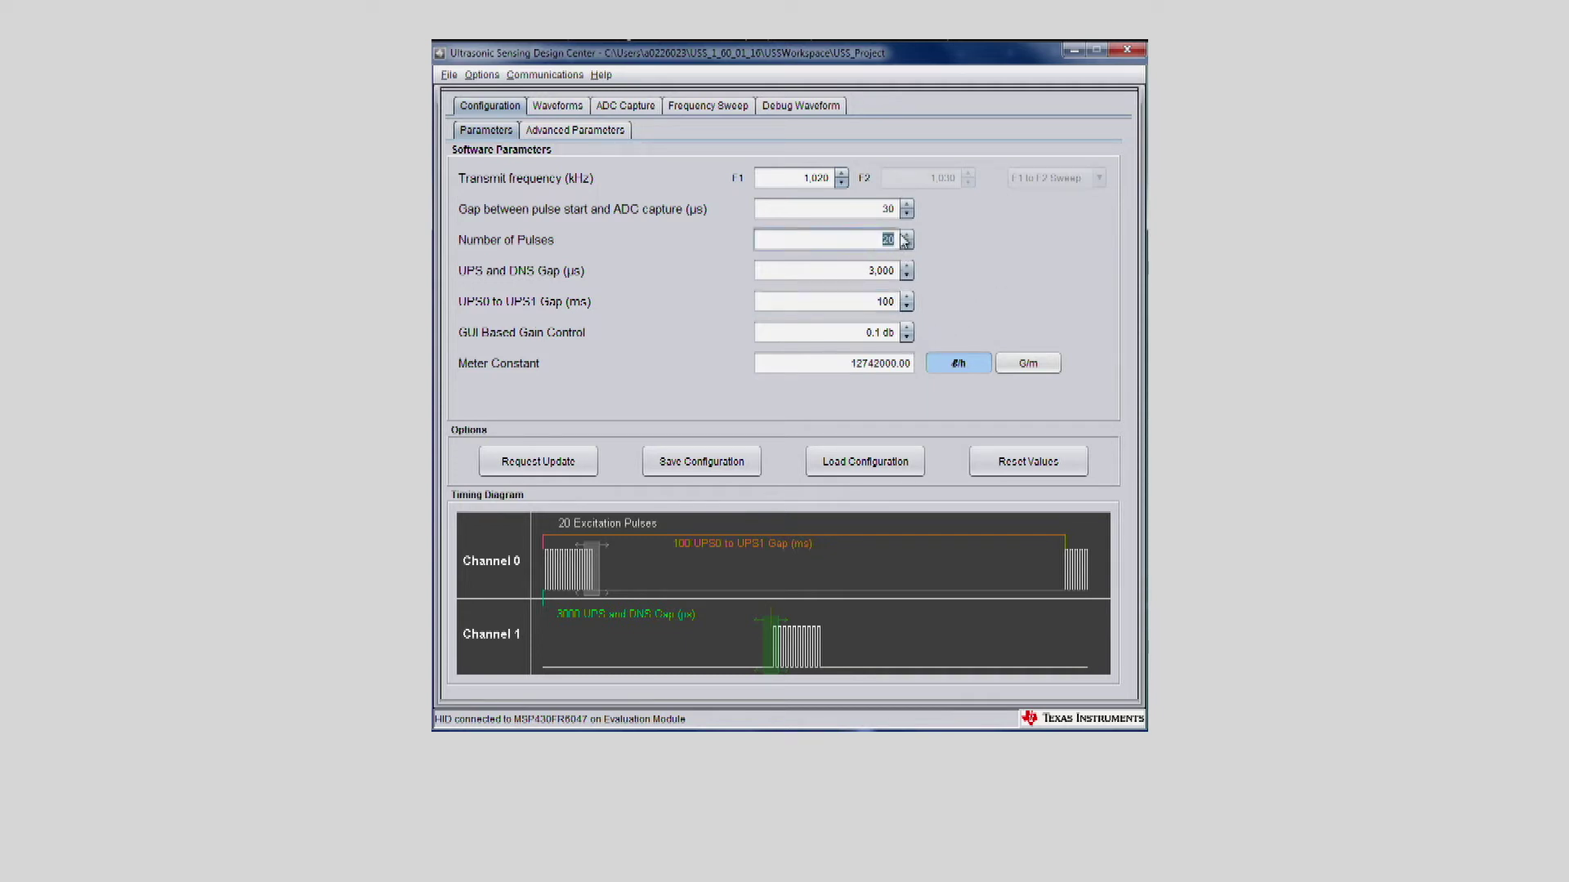
{"action": "double_click", "coordinate": [887, 209]}
{"action": "type", "text": "62"}
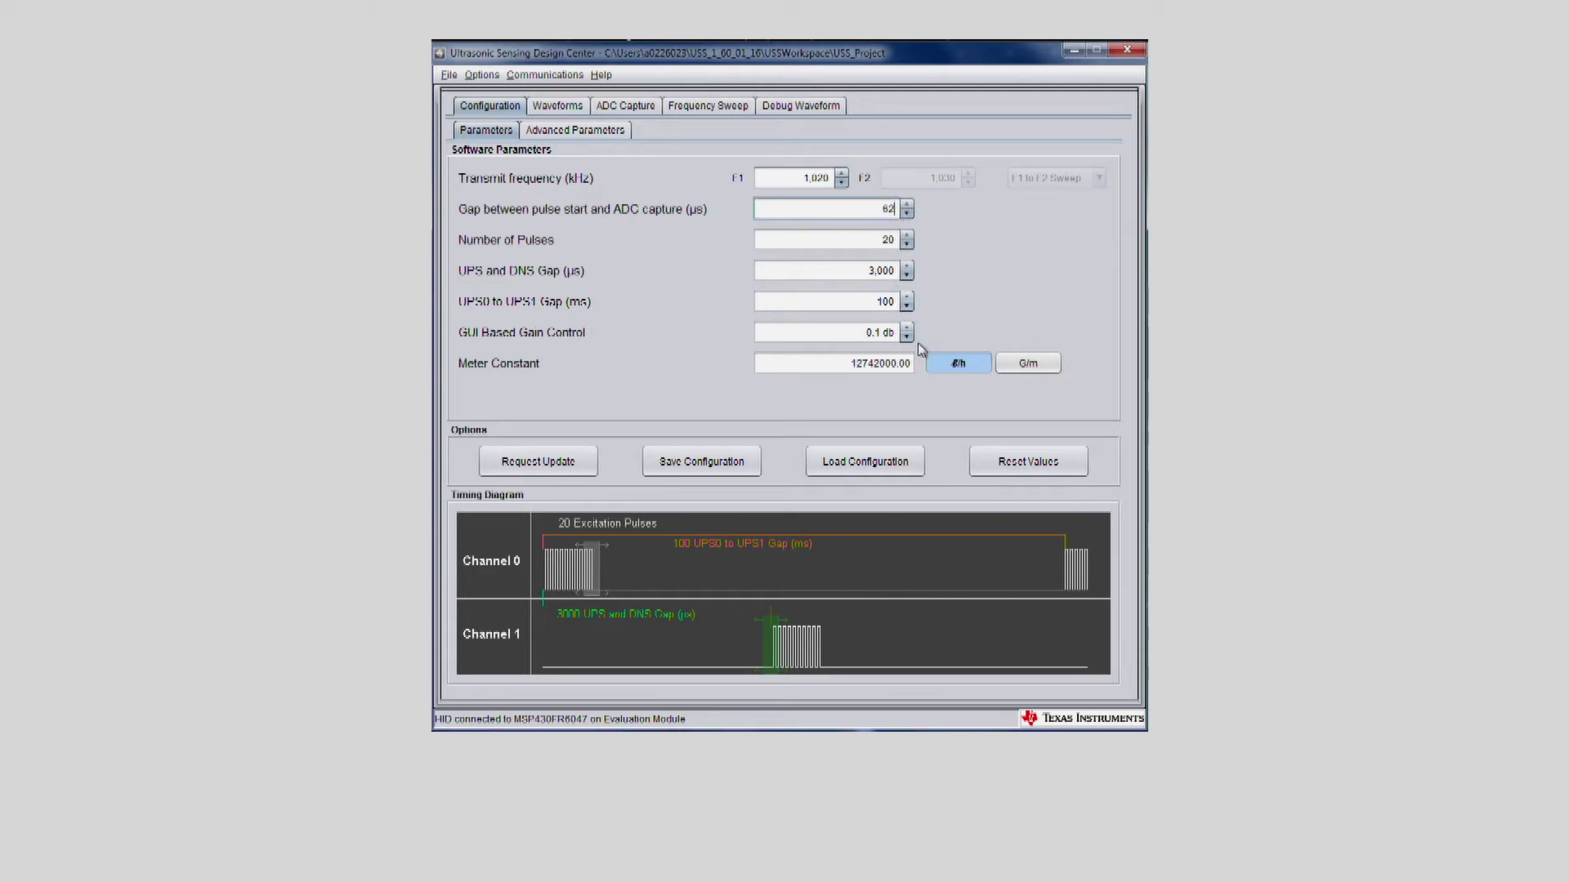
- Raise GUI Based Gain Control to 5.0 dB and show the advanced parameters
{"action": "left_click", "coordinate": [905, 328]}
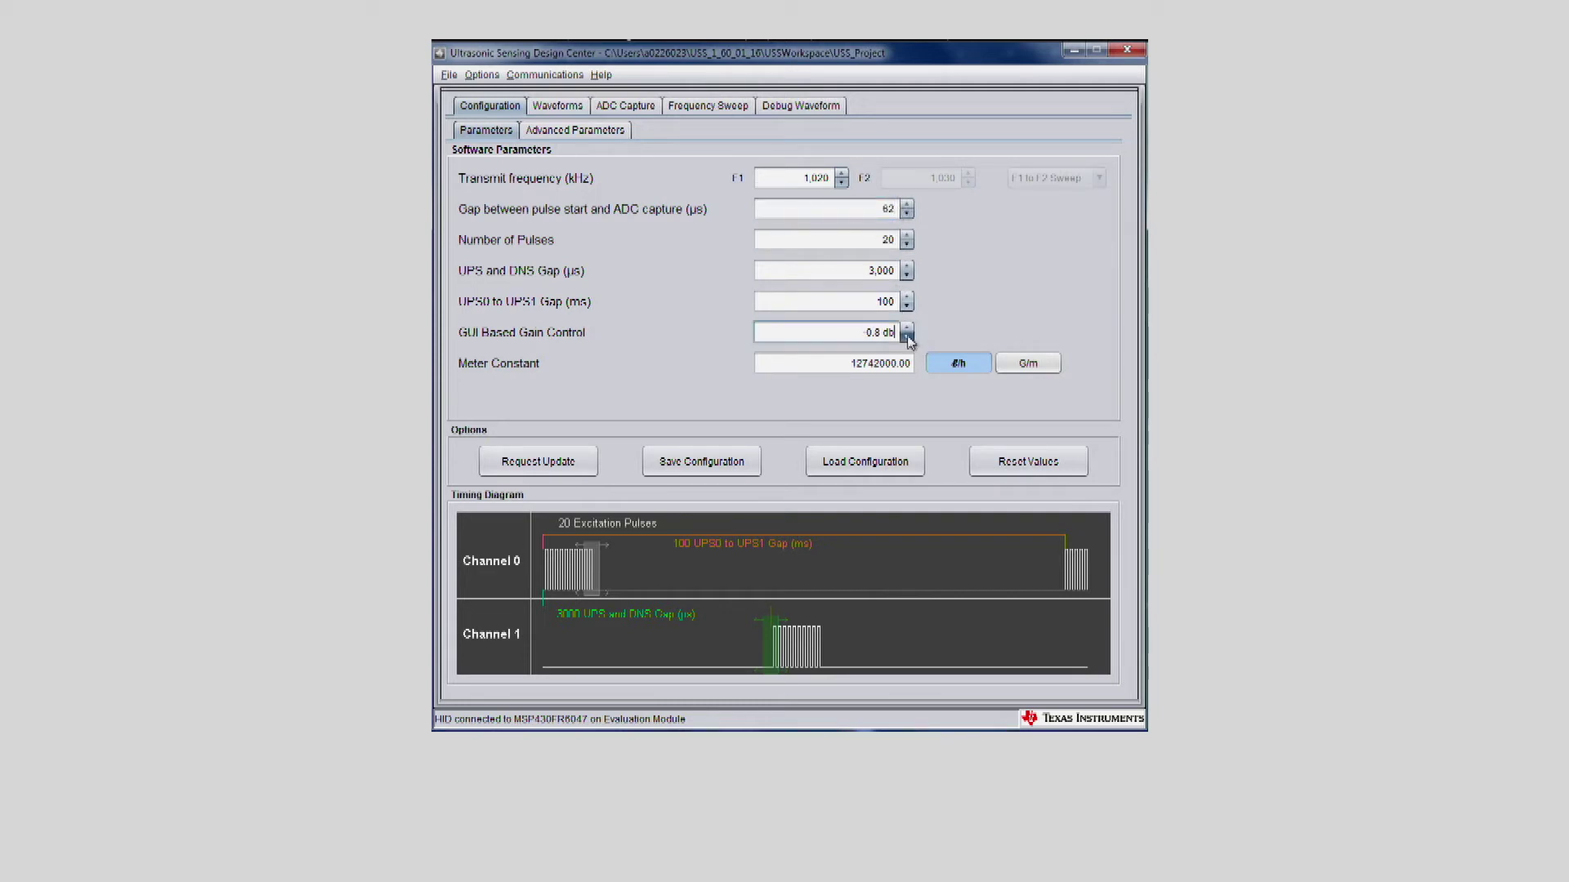
{"action": "left_click", "coordinate": [908, 328]}
{"action": "left_click", "coordinate": [575, 130]}
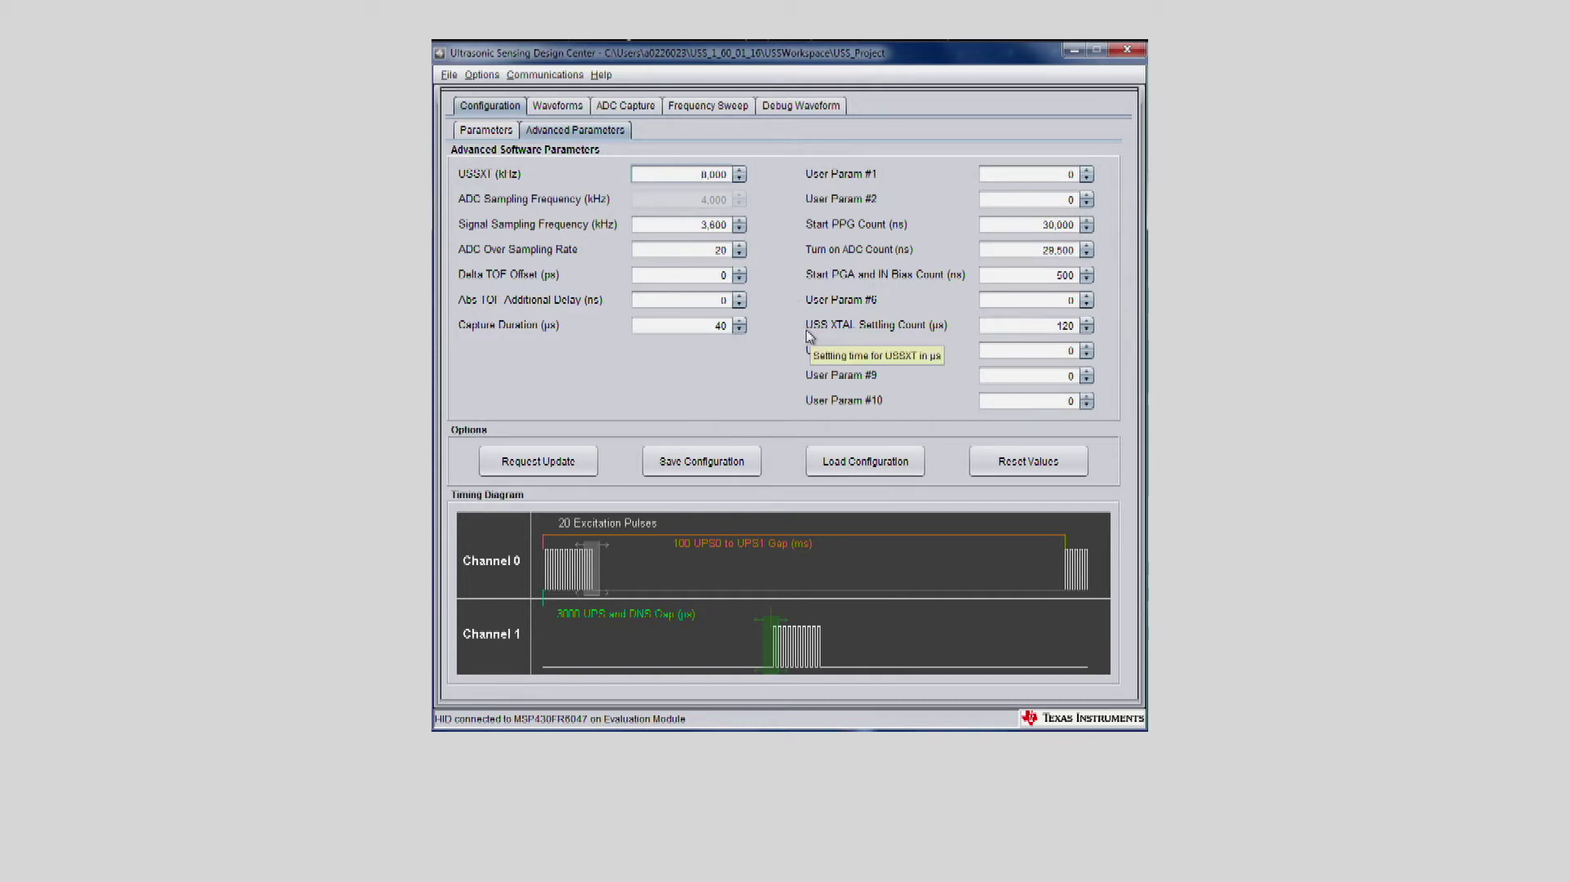
- Browse the save and load configuration file dialogs without committing a file
{"action": "left_click", "coordinate": [485, 130]}
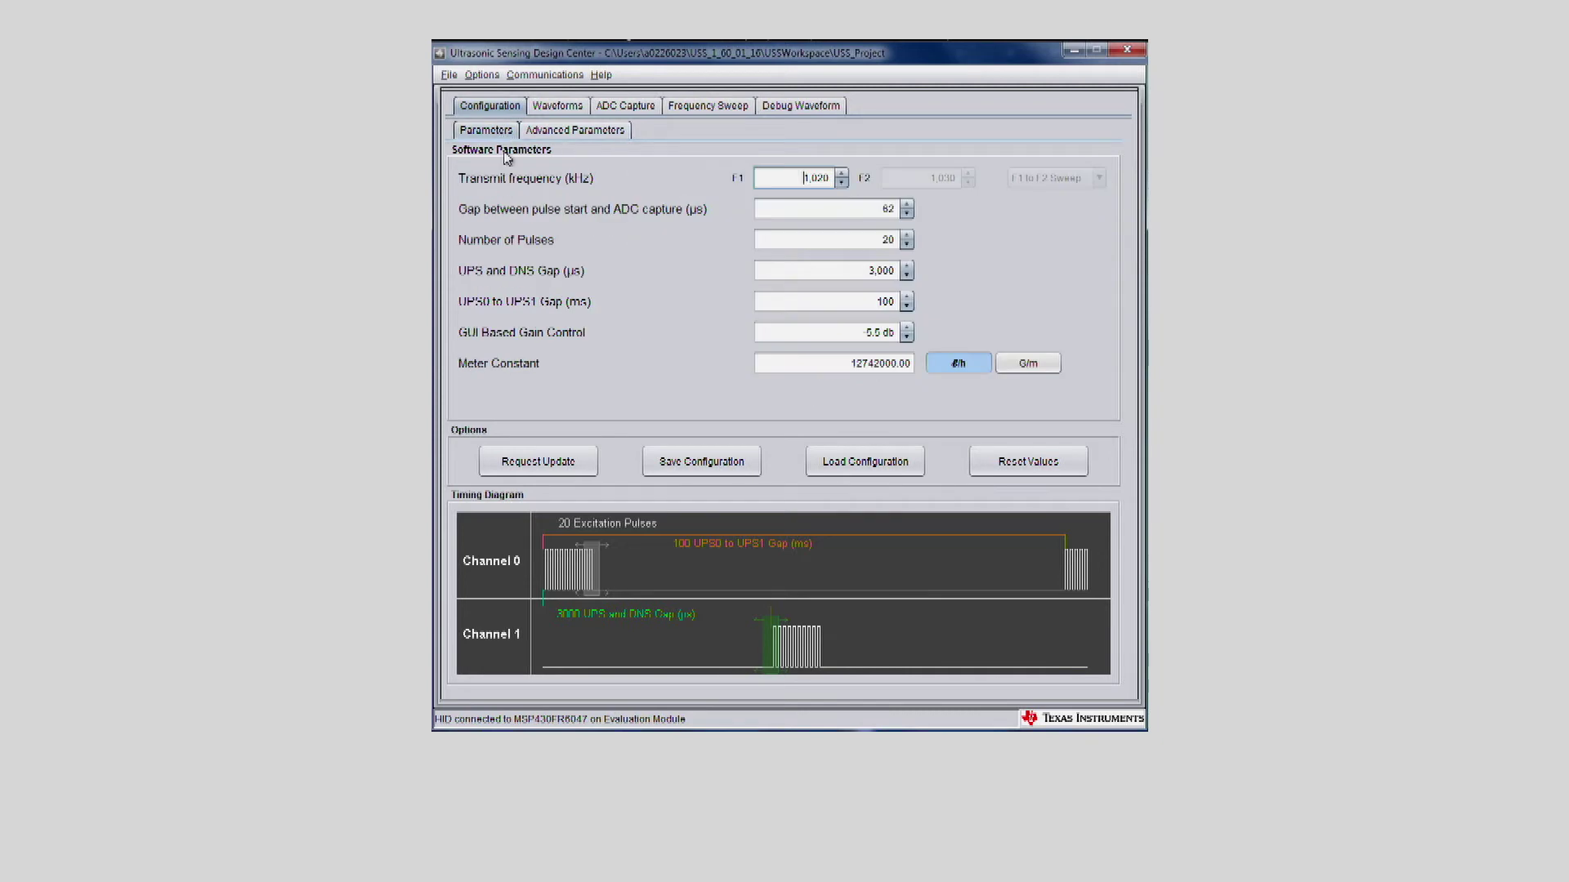
{"action": "left_click", "coordinate": [701, 461]}
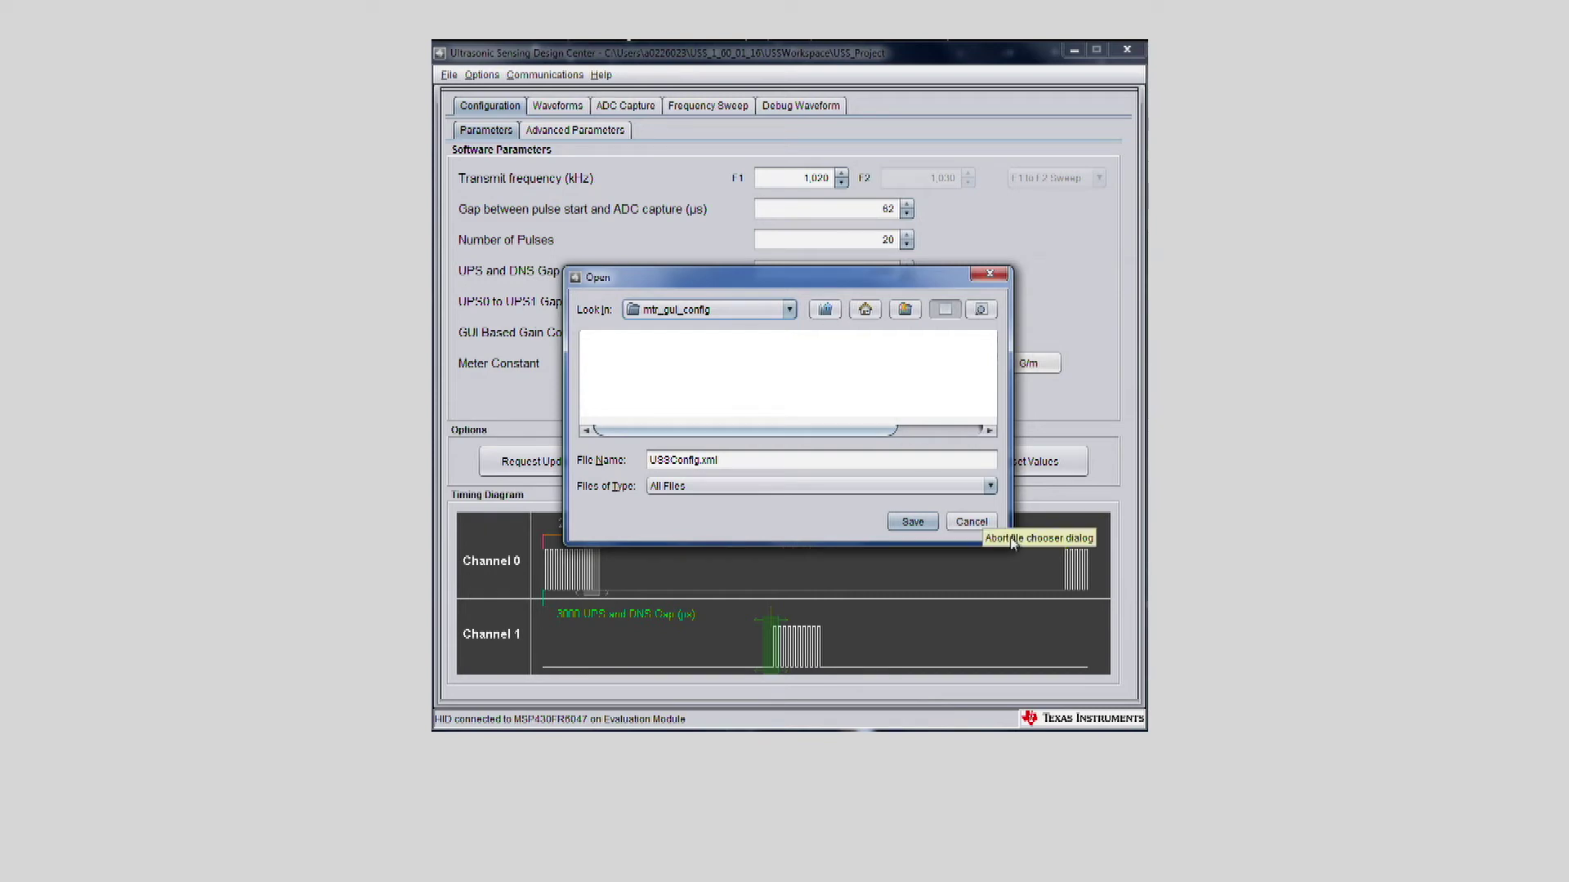
{"action": "left_click", "coordinate": [913, 522]}
{"action": "left_click", "coordinate": [886, 456]}
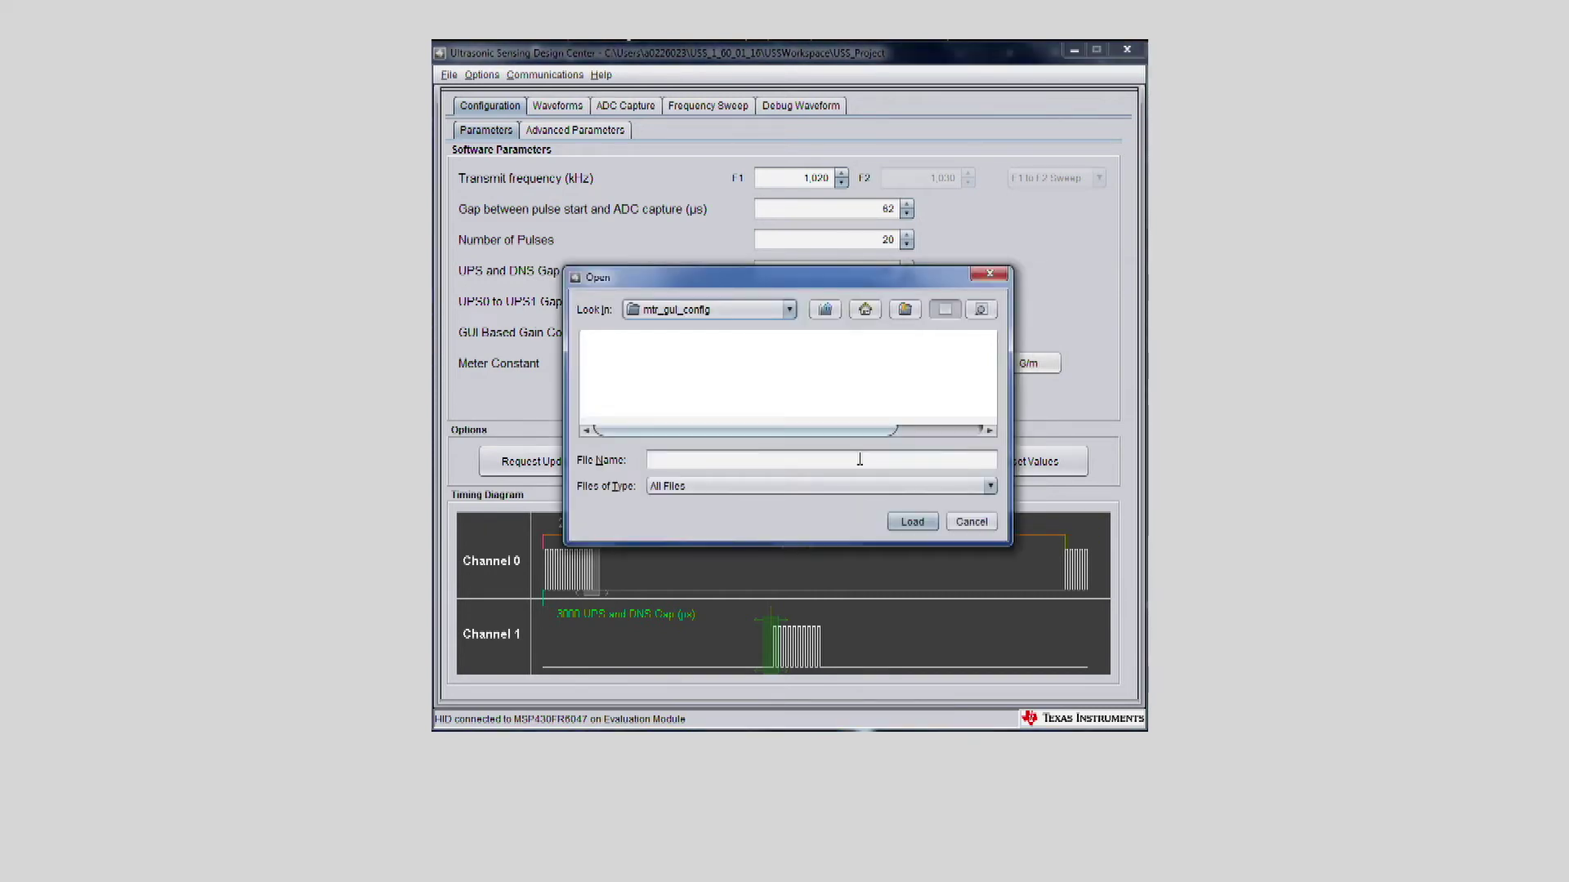
{"action": "left_click", "coordinate": [961, 521]}
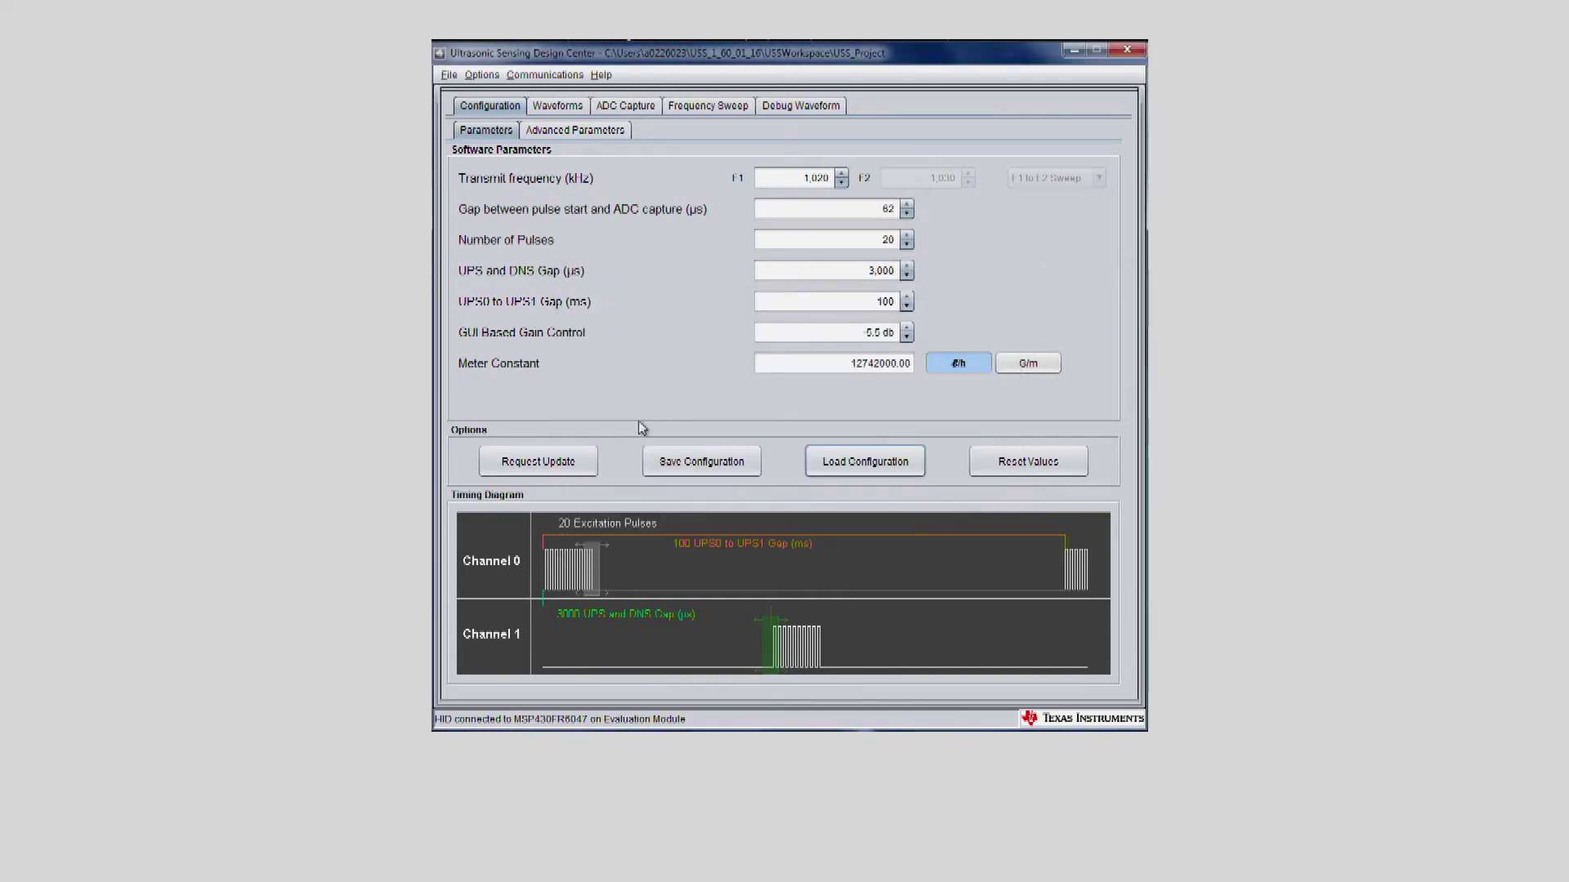
- Request Update so the parameters reach the module and the update succeeds
{"action": "left_click", "coordinate": [550, 461]}
{"action": "left_click", "coordinate": [864, 409]}
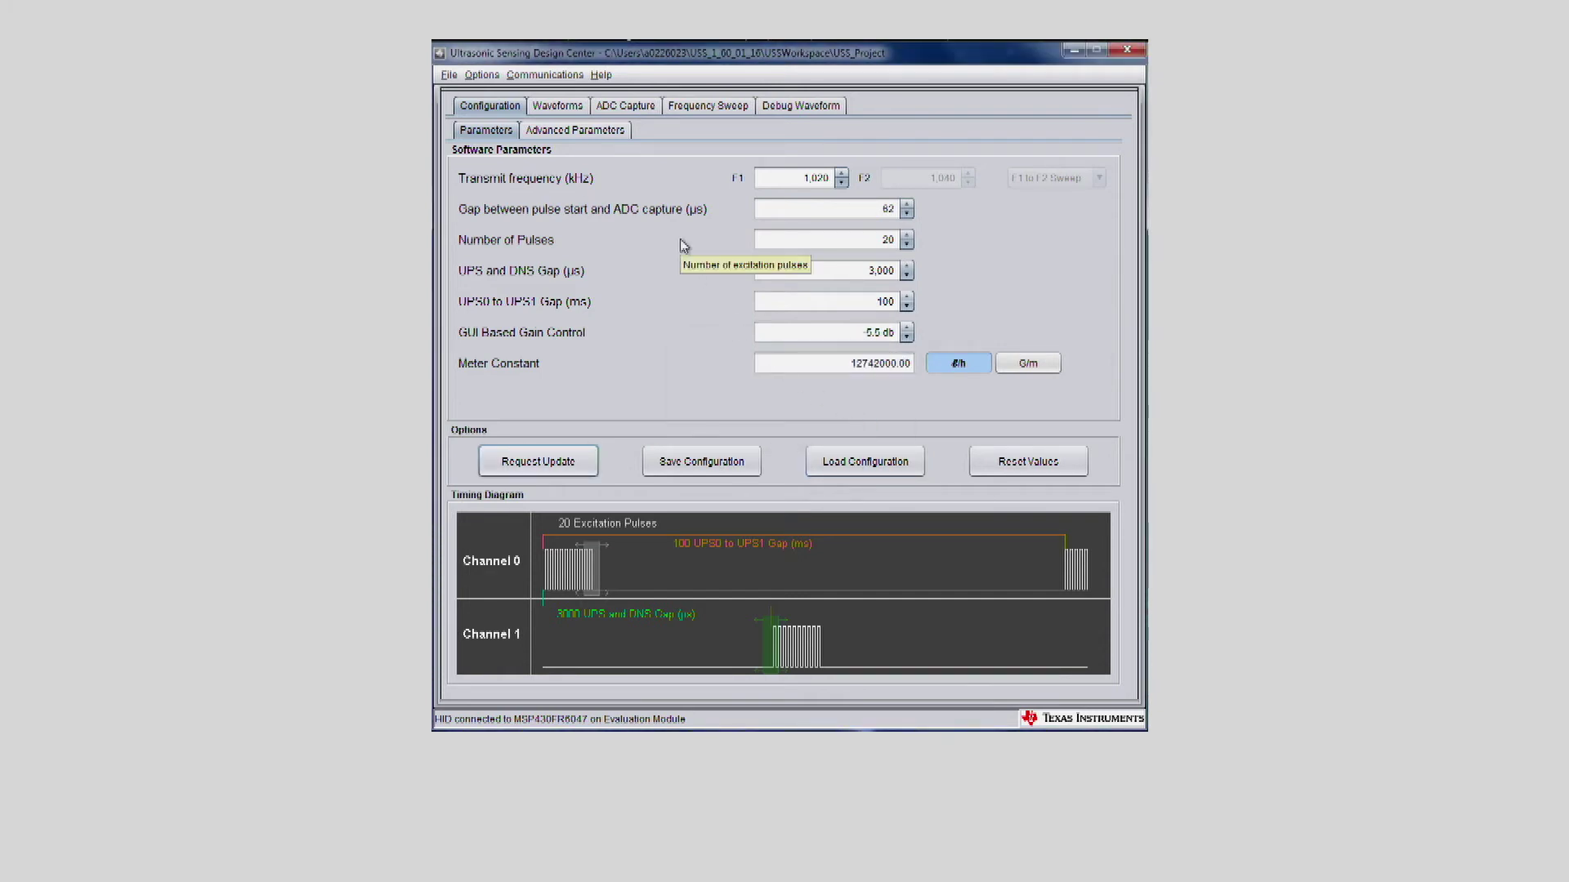
{"action": "left_click", "coordinate": [625, 106]}
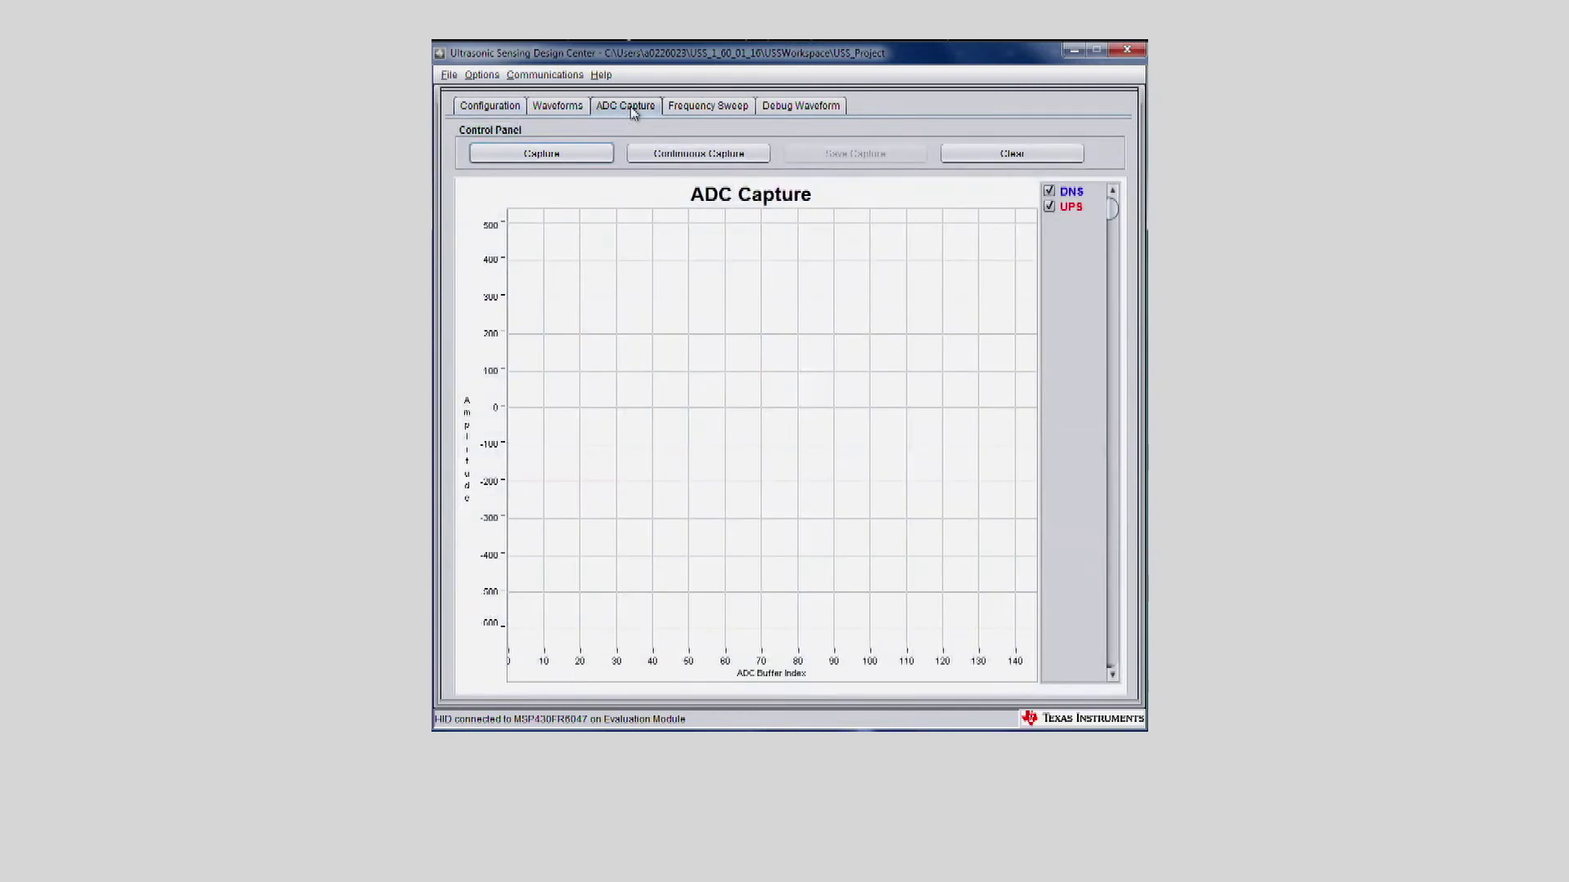
- Capture one ADC buffer of DNS and UPS waveforms, declining to save the chart image
{"action": "left_click", "coordinate": [565, 156]}
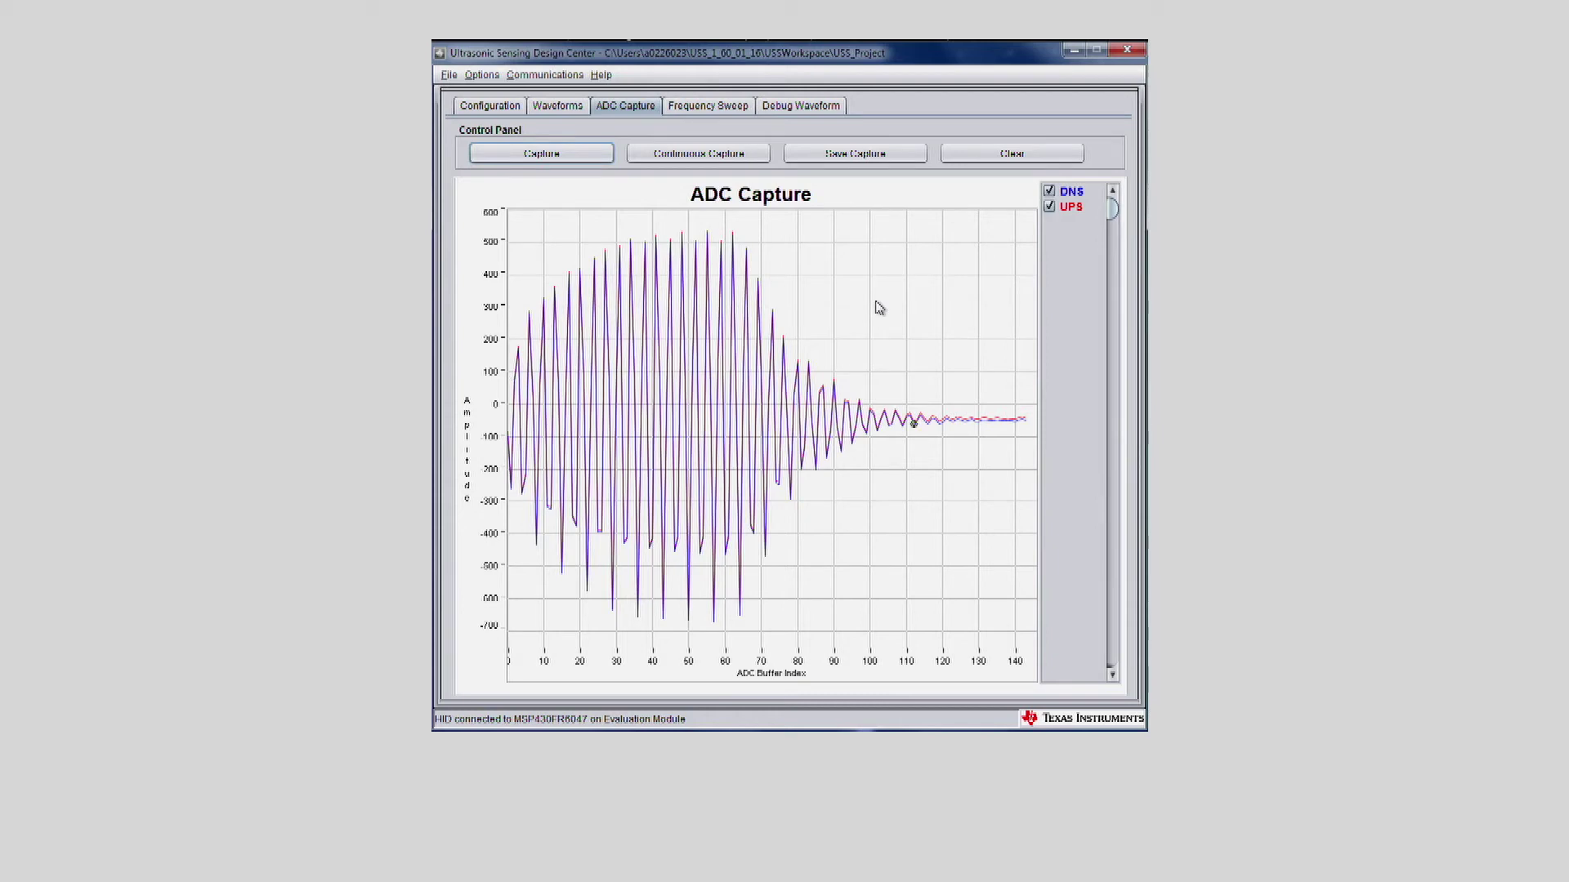
{"action": "right_click", "coordinate": [877, 307]}
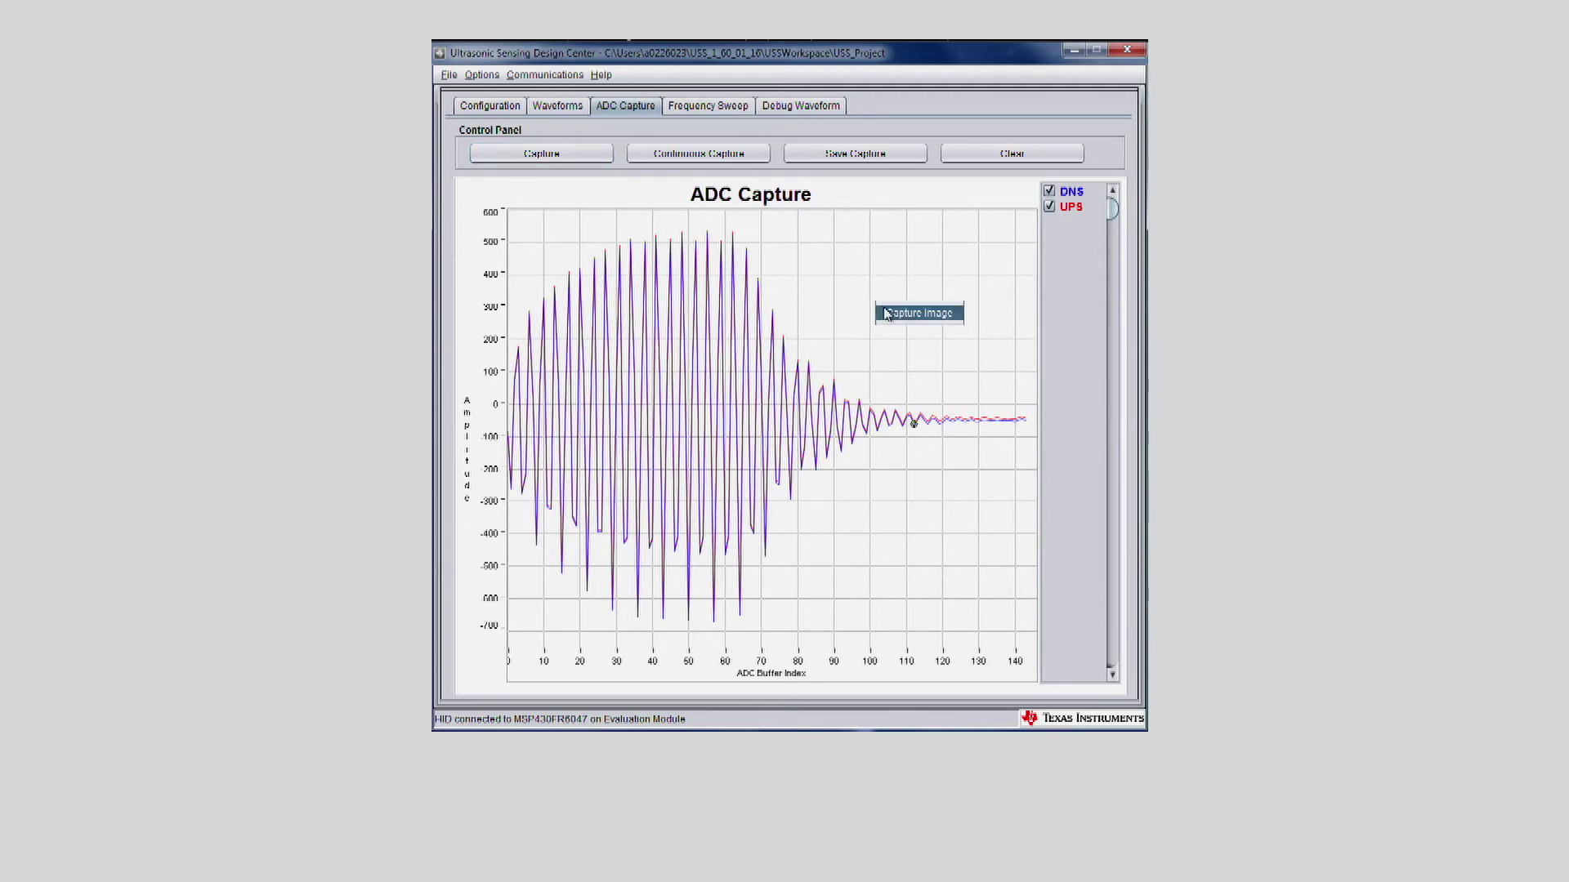
{"action": "left_click", "coordinate": [896, 321]}
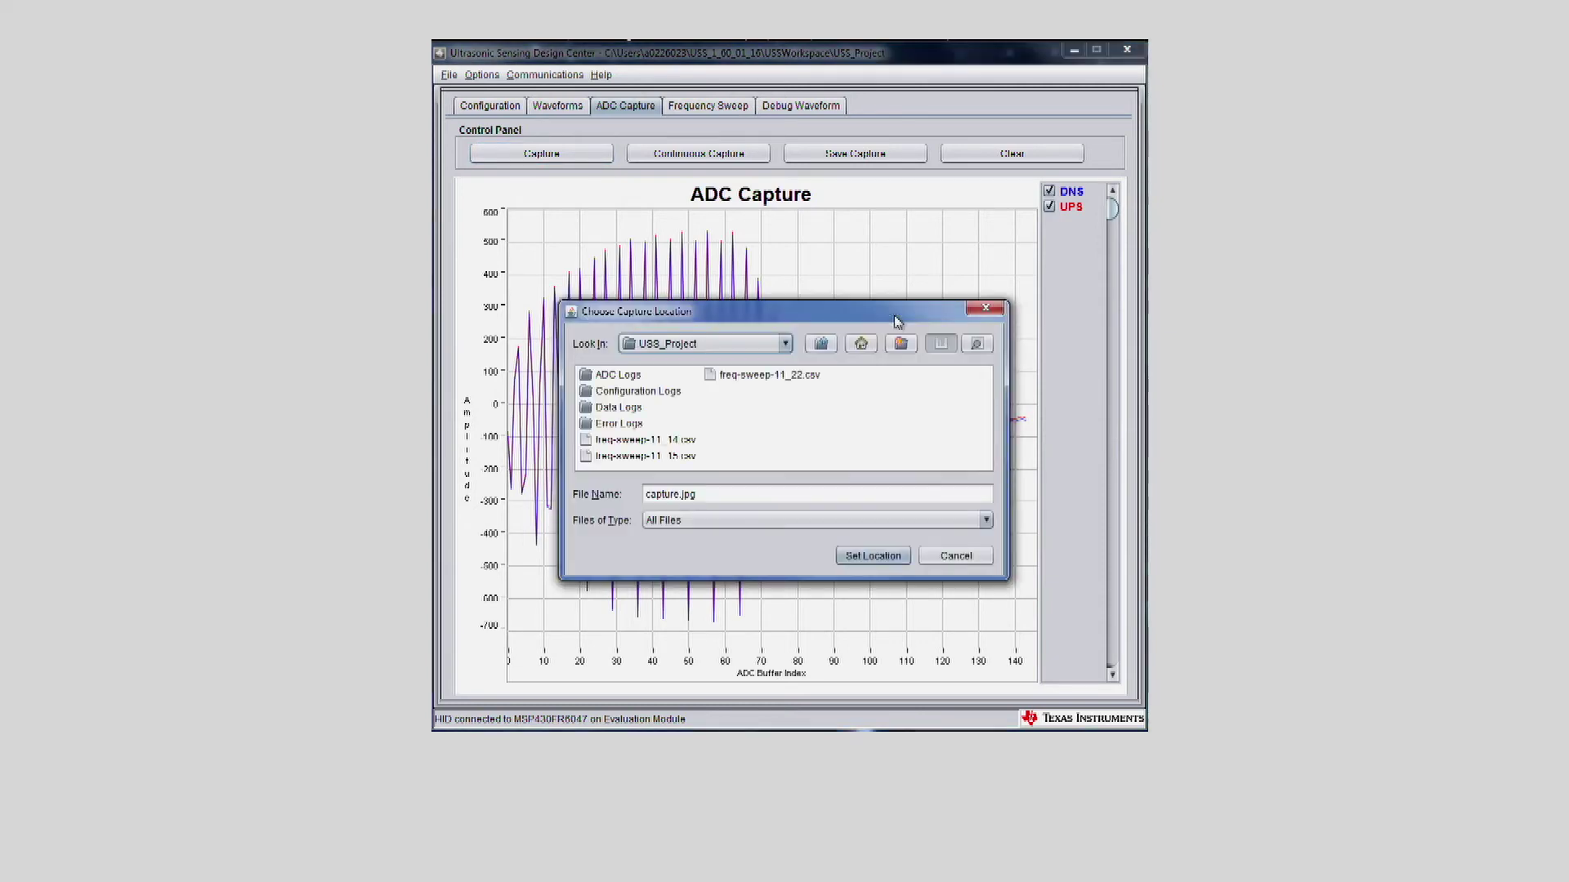
{"action": "left_click", "coordinate": [964, 556]}
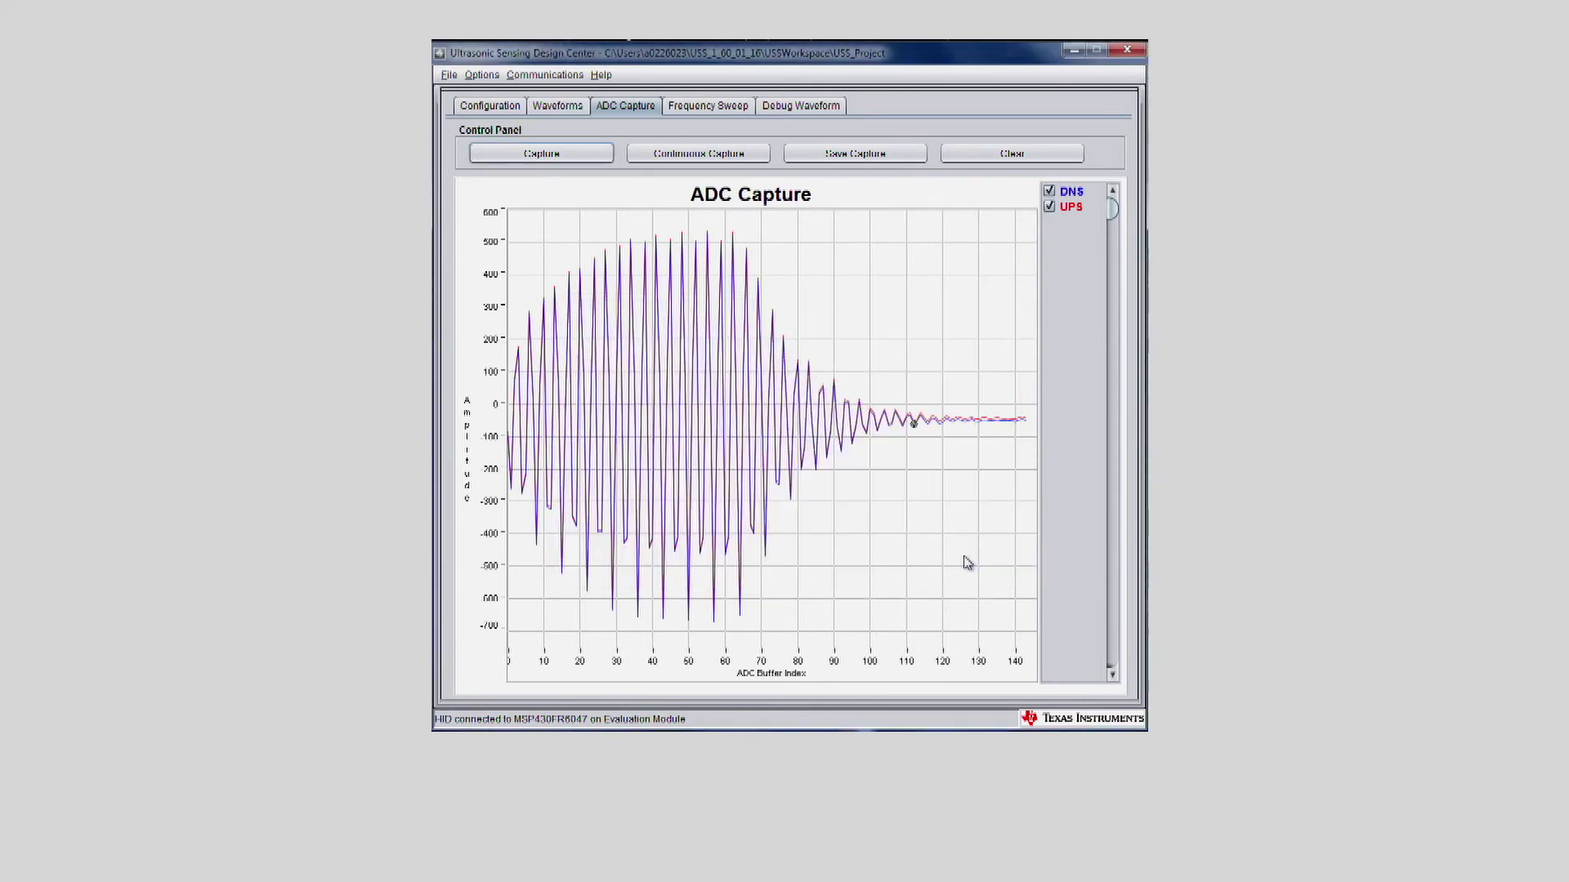
{"action": "left_click", "coordinate": [481, 74]}
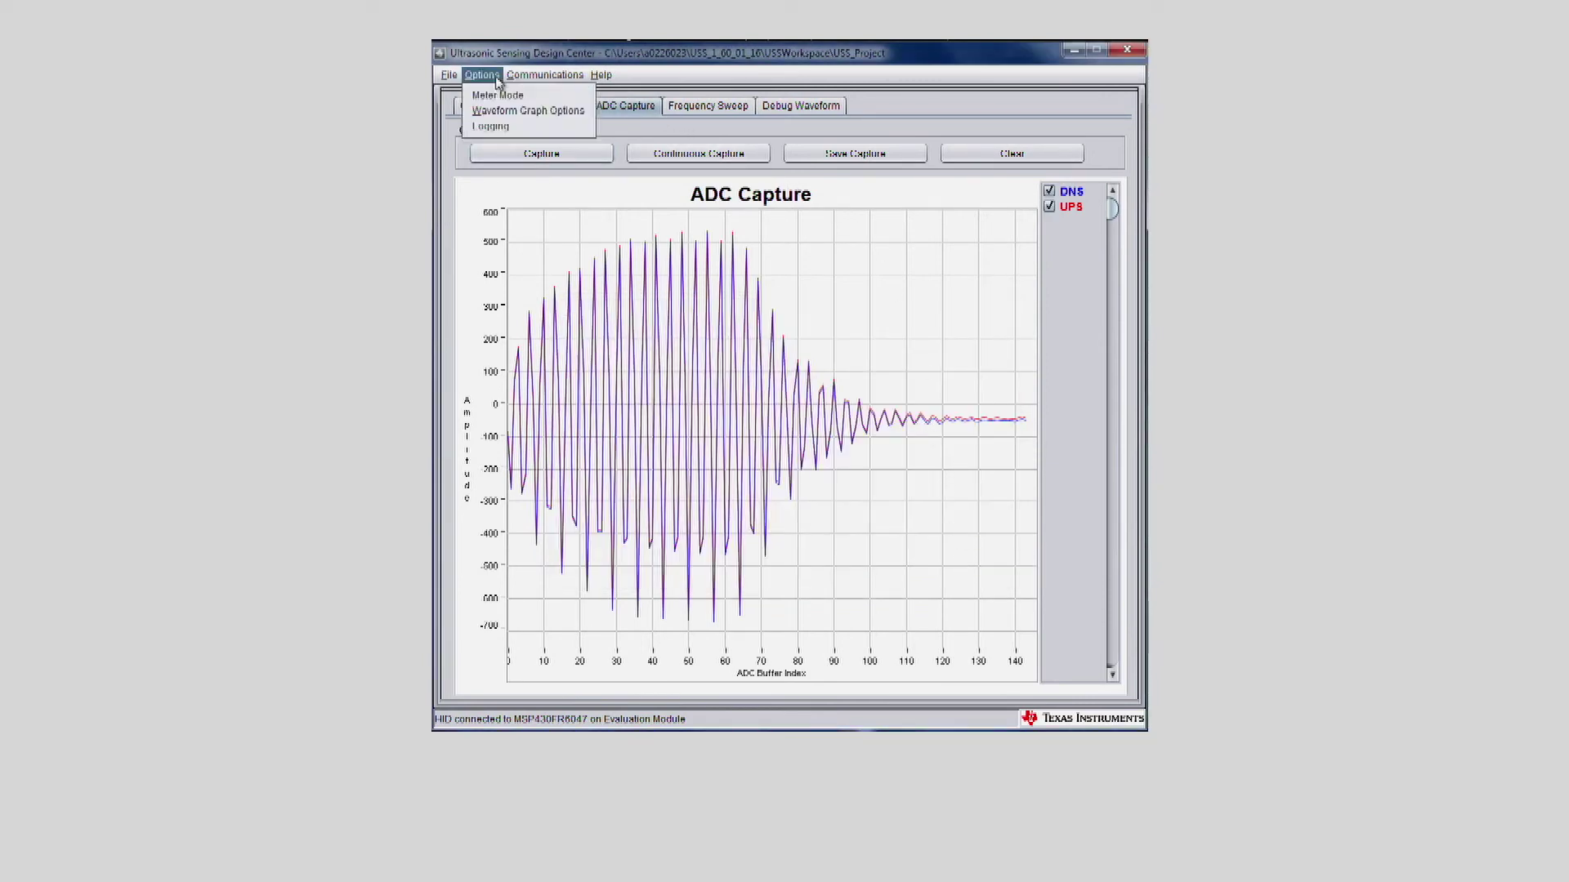
- Enable Automatically Log Data in the Logging options, keeping the default log folder
{"action": "left_click", "coordinate": [508, 128]}
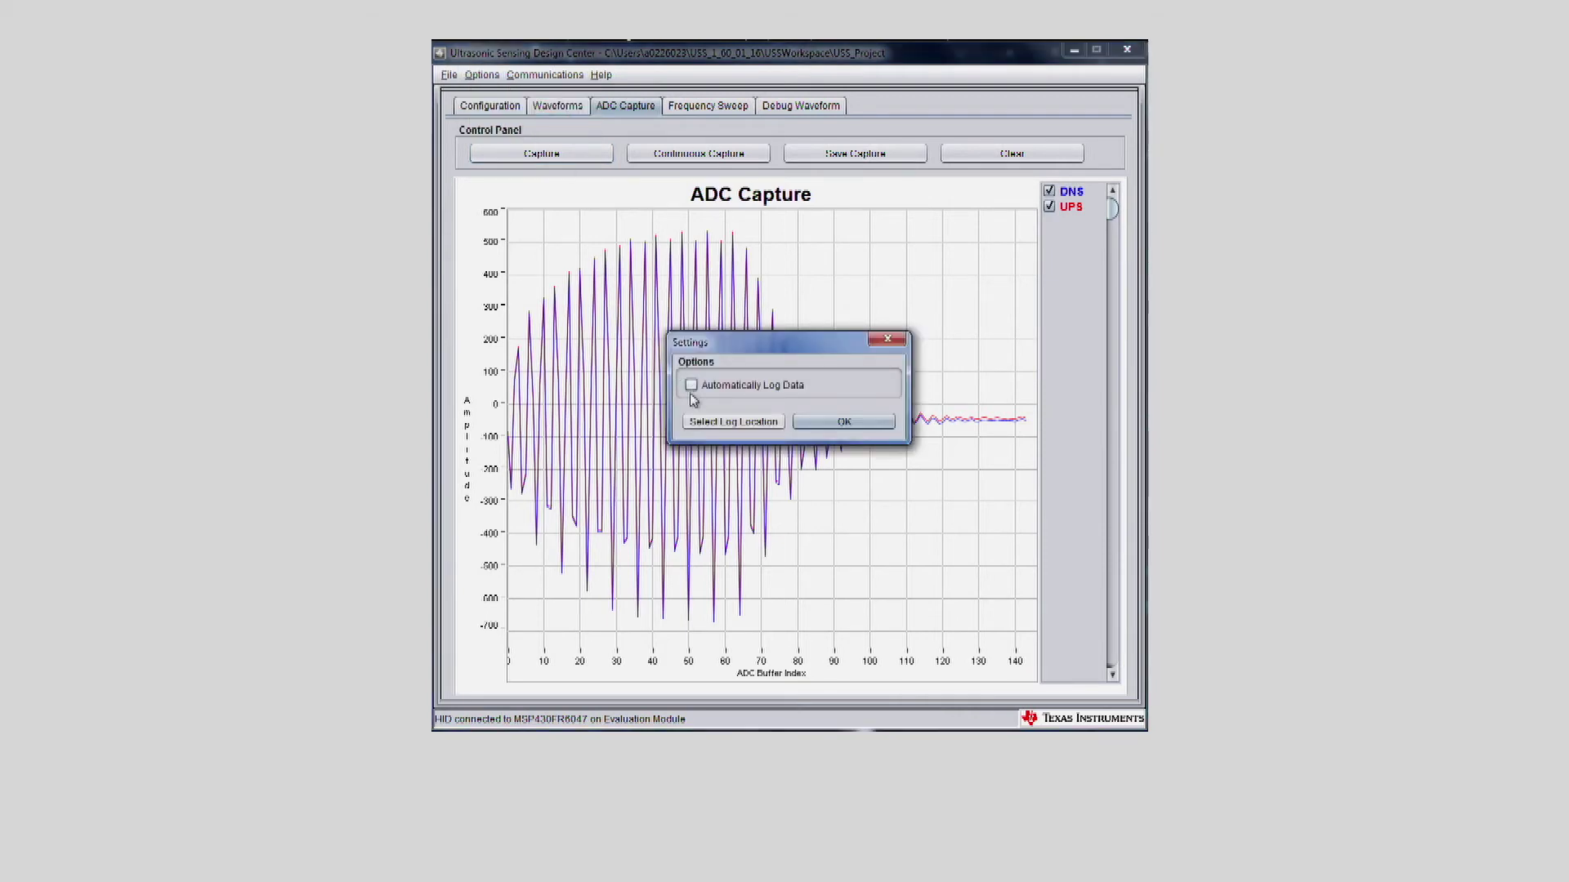
{"action": "left_click", "coordinate": [716, 425]}
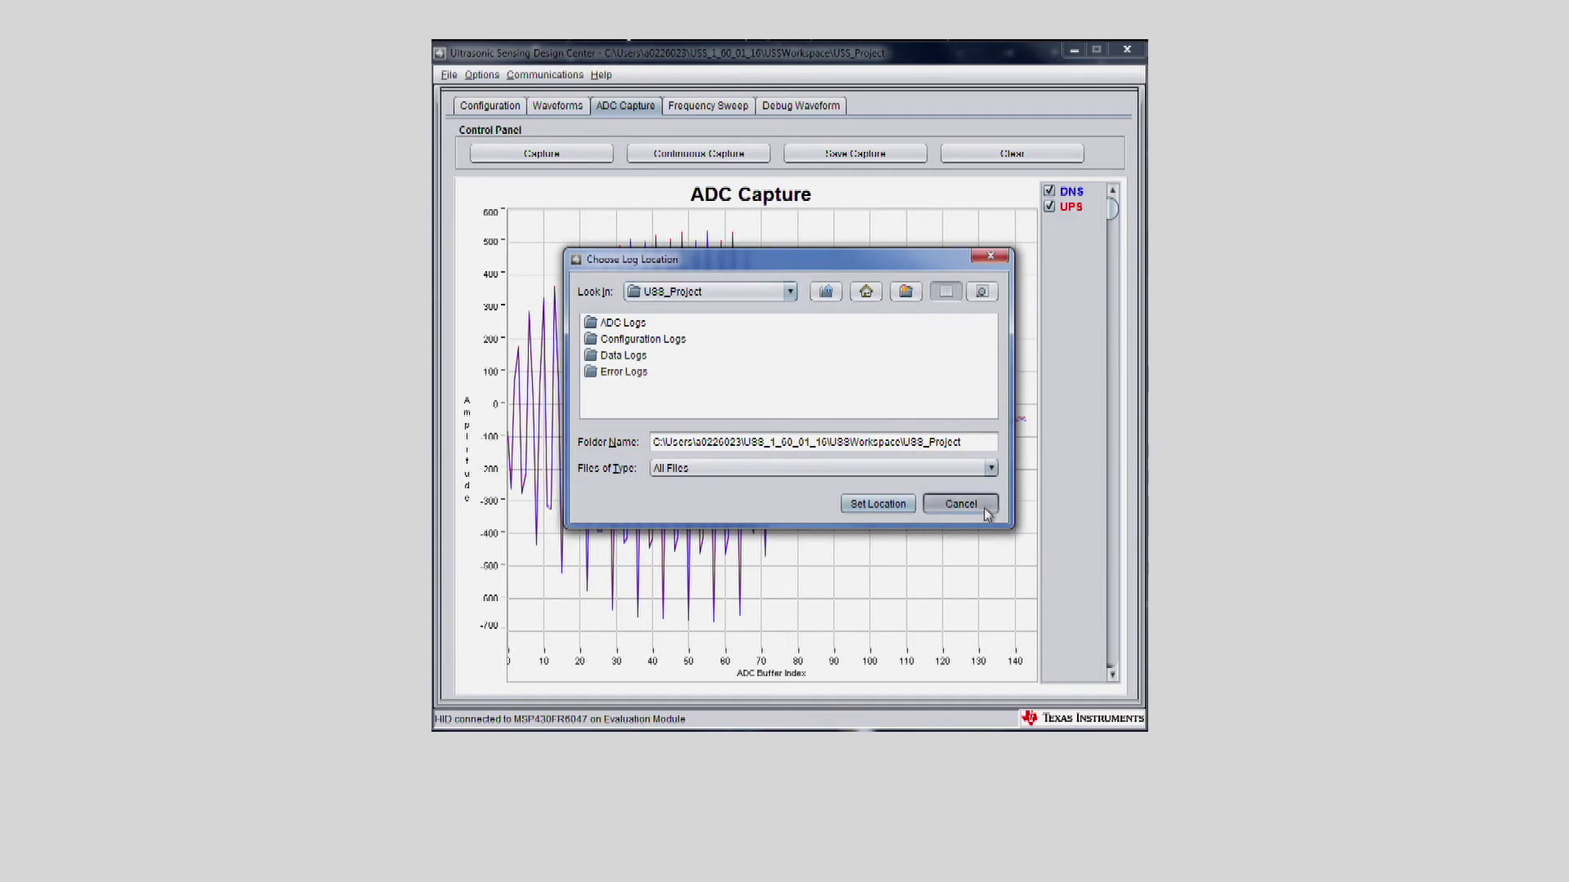
{"action": "left_click", "coordinate": [961, 508]}
{"action": "left_click", "coordinate": [694, 386]}
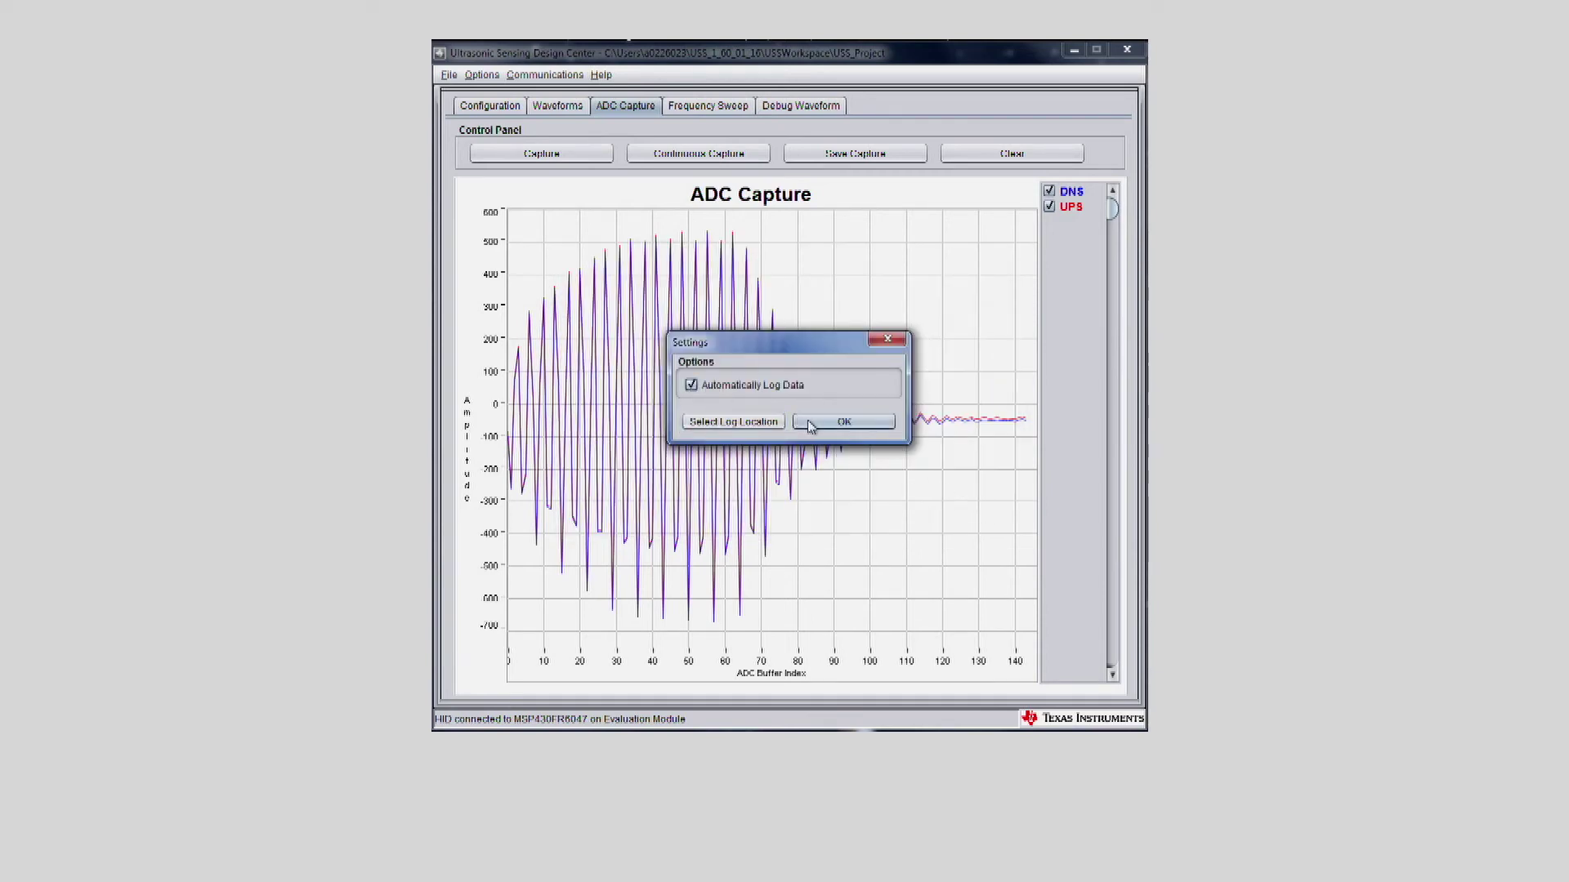
{"action": "left_click", "coordinate": [844, 422]}
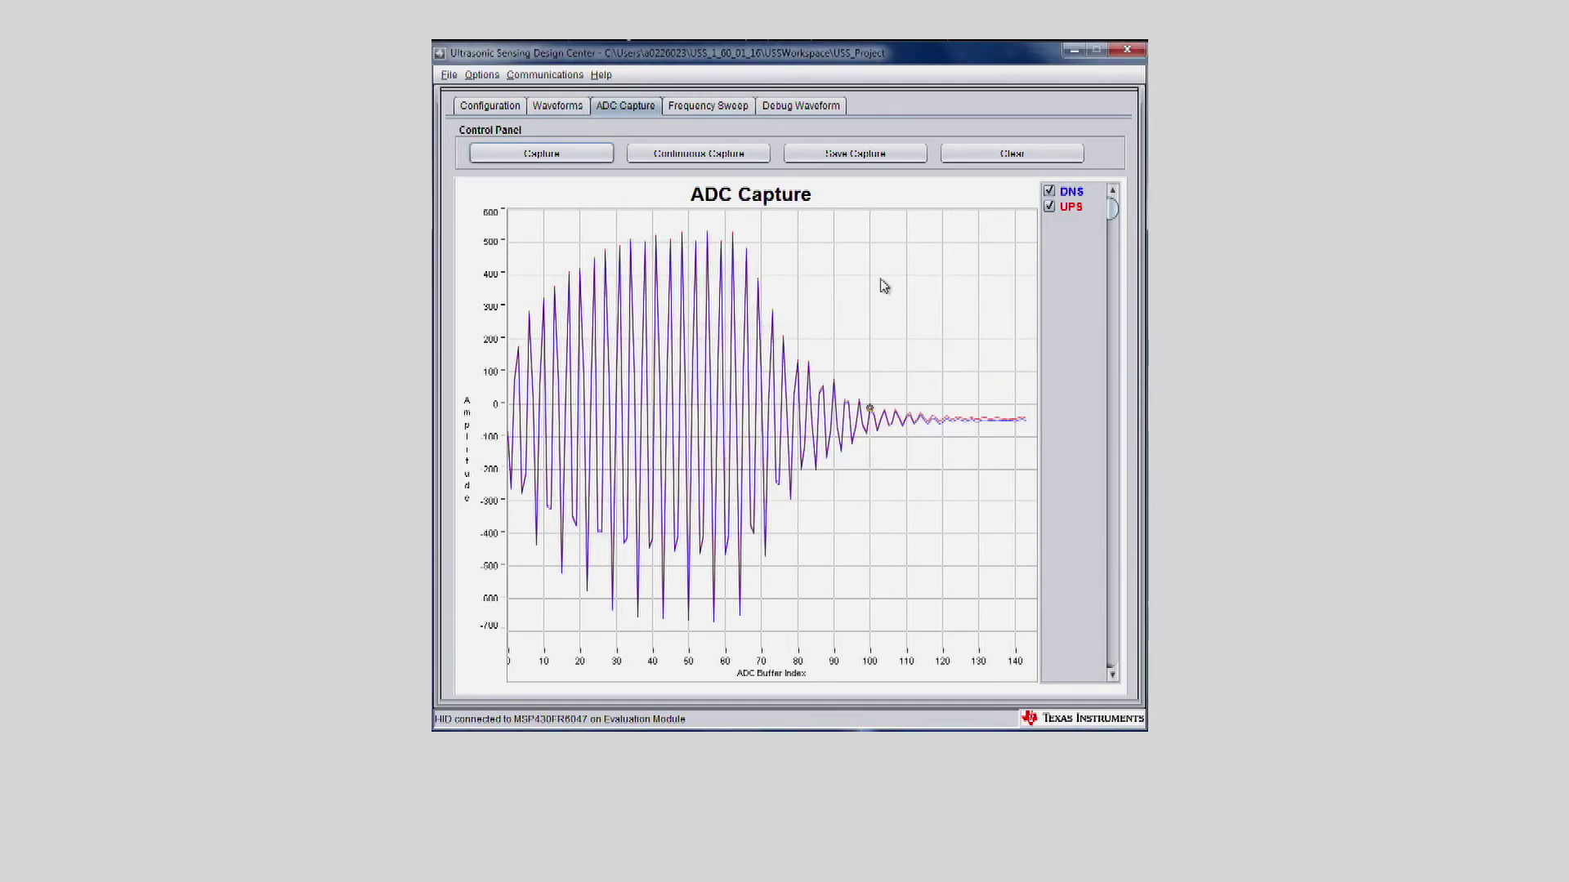
- Start streaming live absolute TOF, delta ToF and volume flow rate graphs
{"action": "left_click", "coordinate": [557, 106]}
{"action": "left_click", "coordinate": [534, 152]}
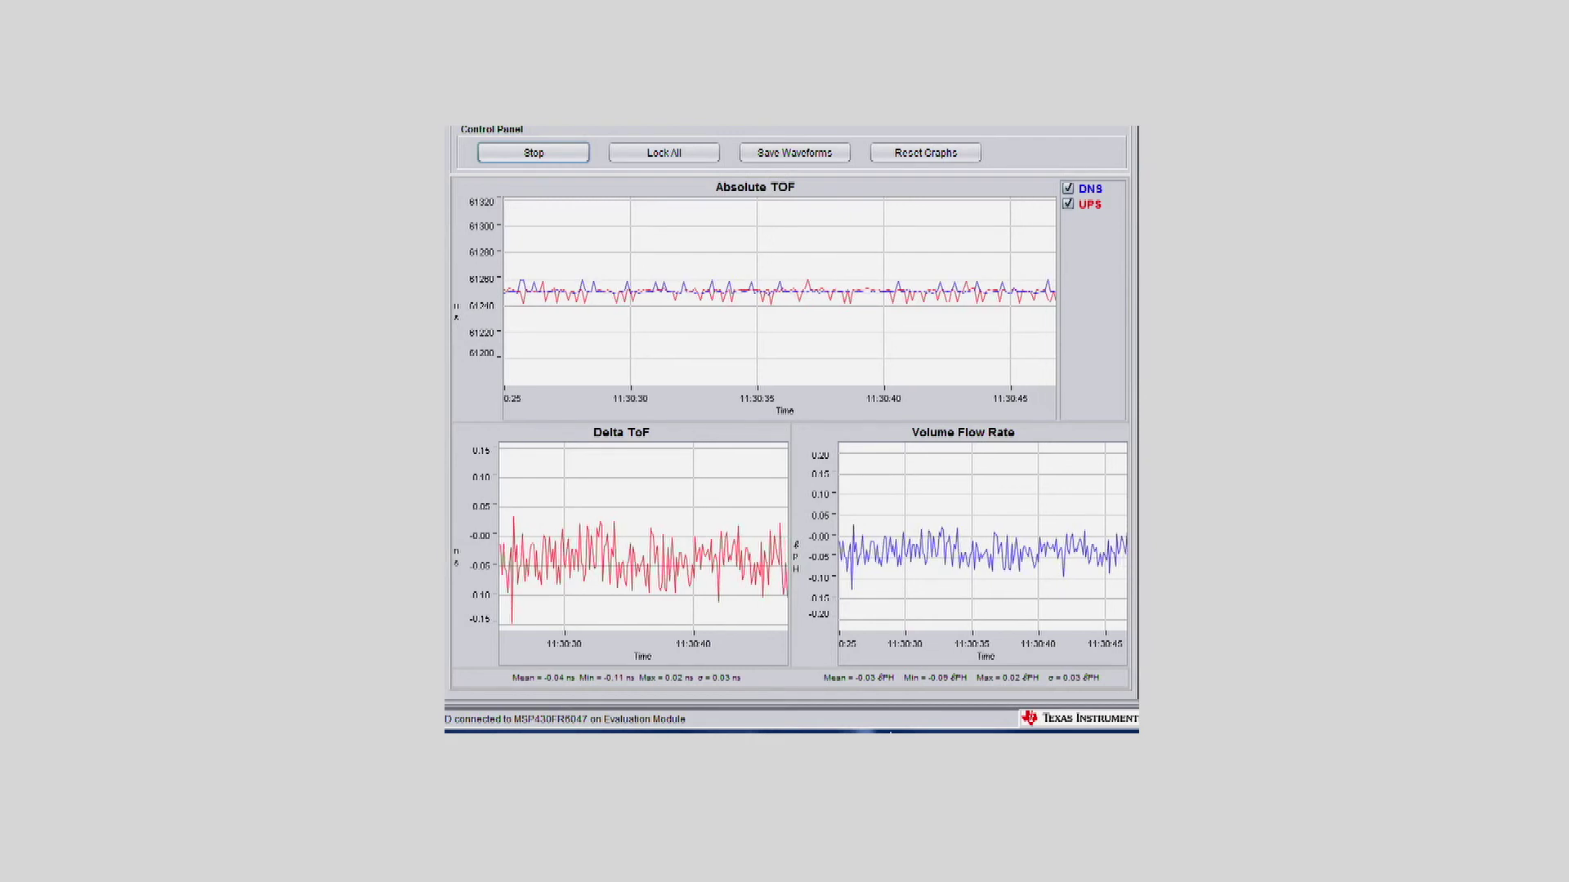
- Review the Delta ToF graph options and cancel without changes
{"action": "right_click", "coordinate": [750, 521]}
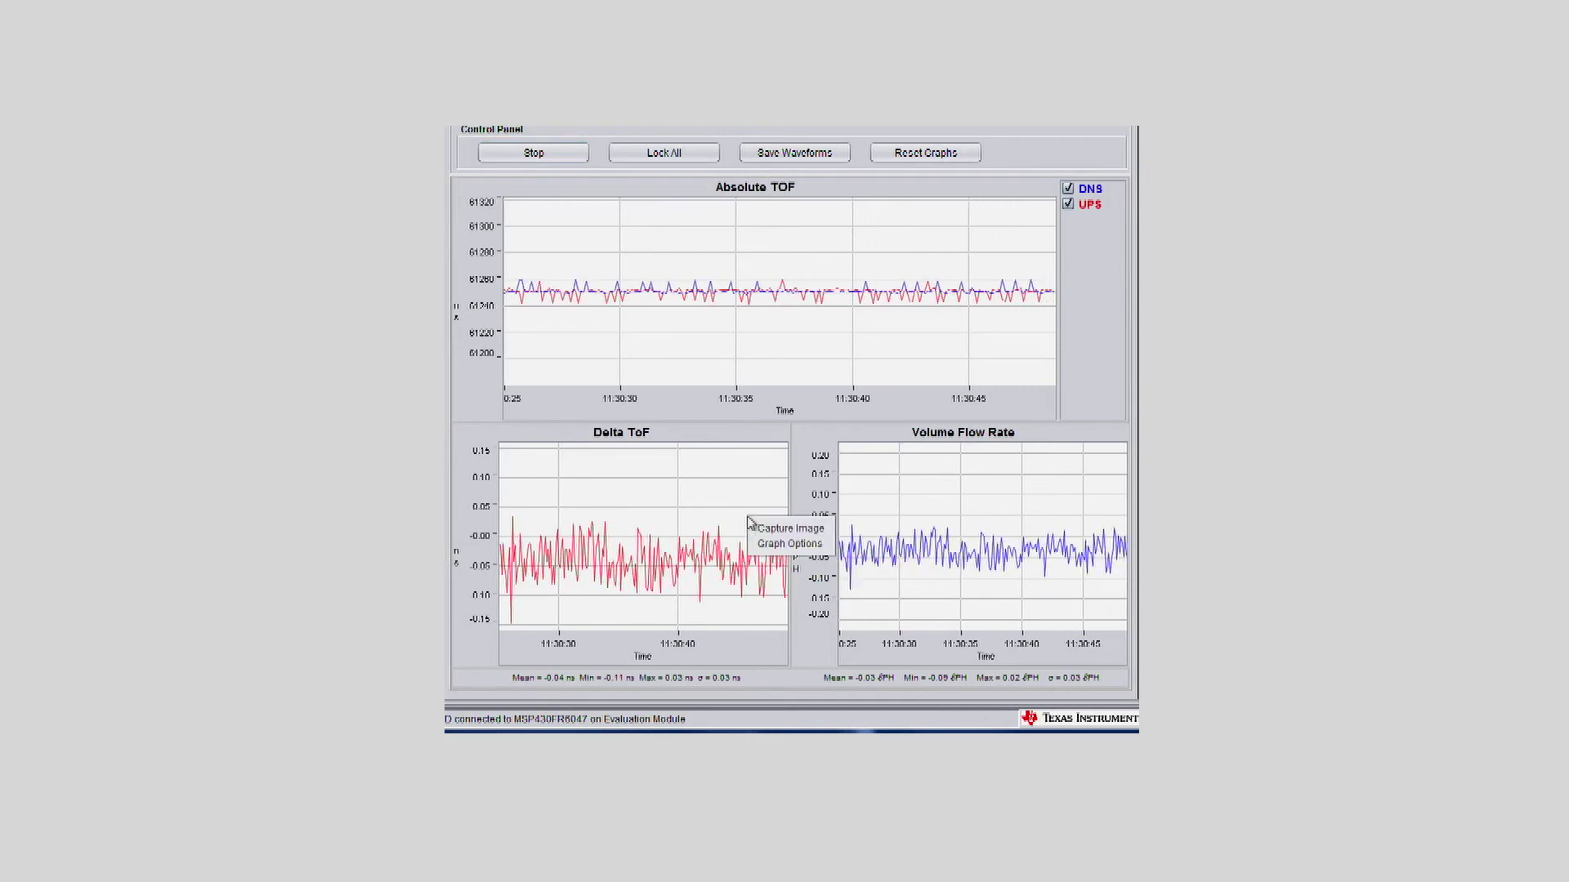
{"action": "left_click", "coordinate": [786, 544]}
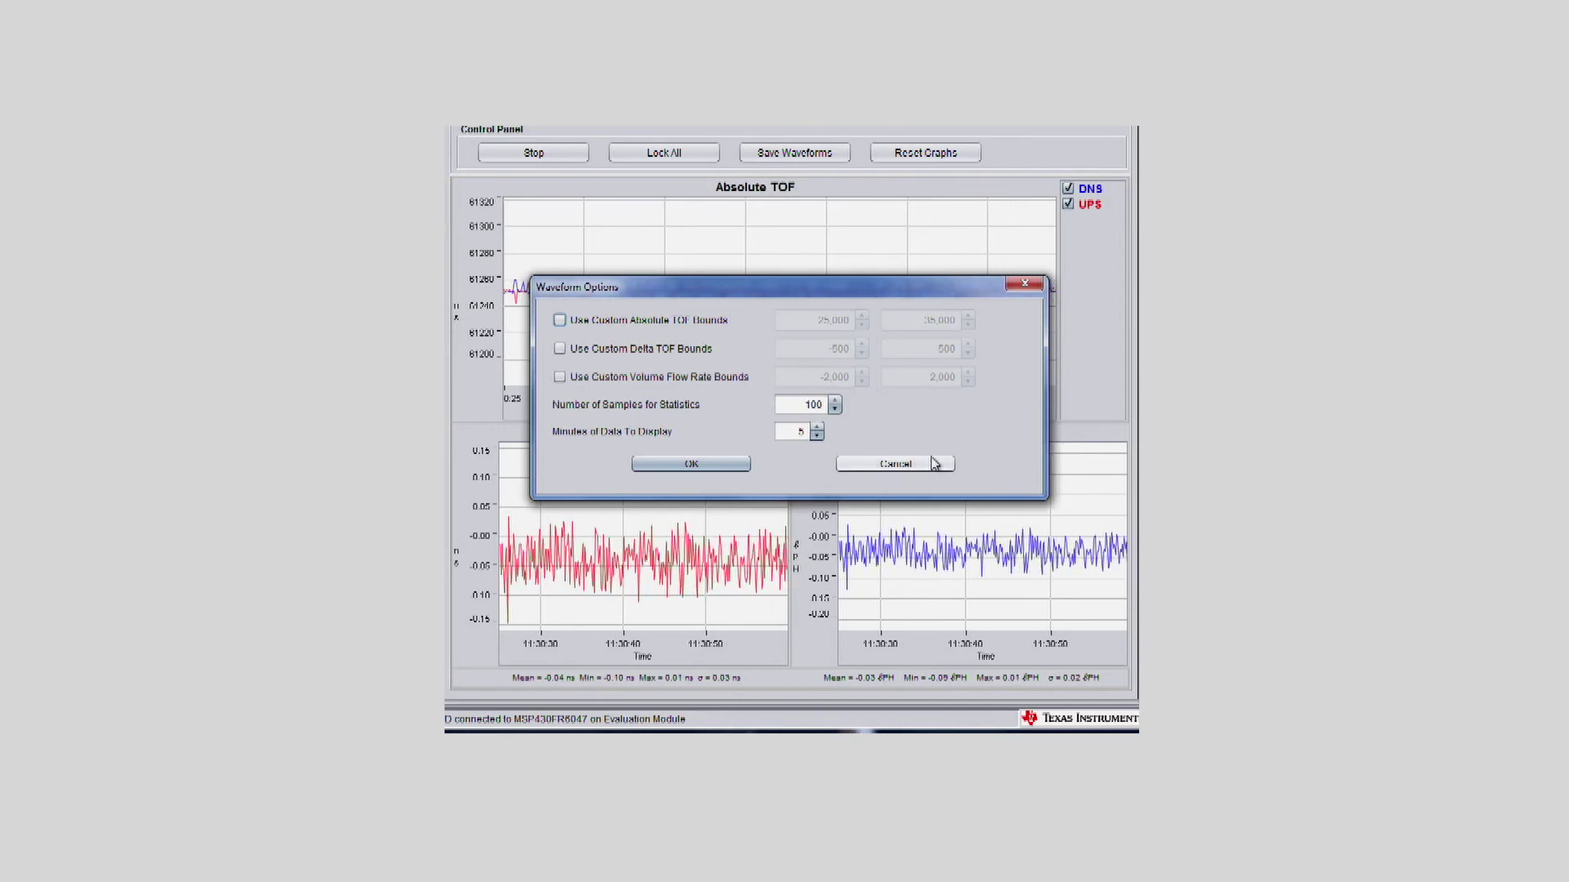
{"action": "left_click", "coordinate": [896, 463]}
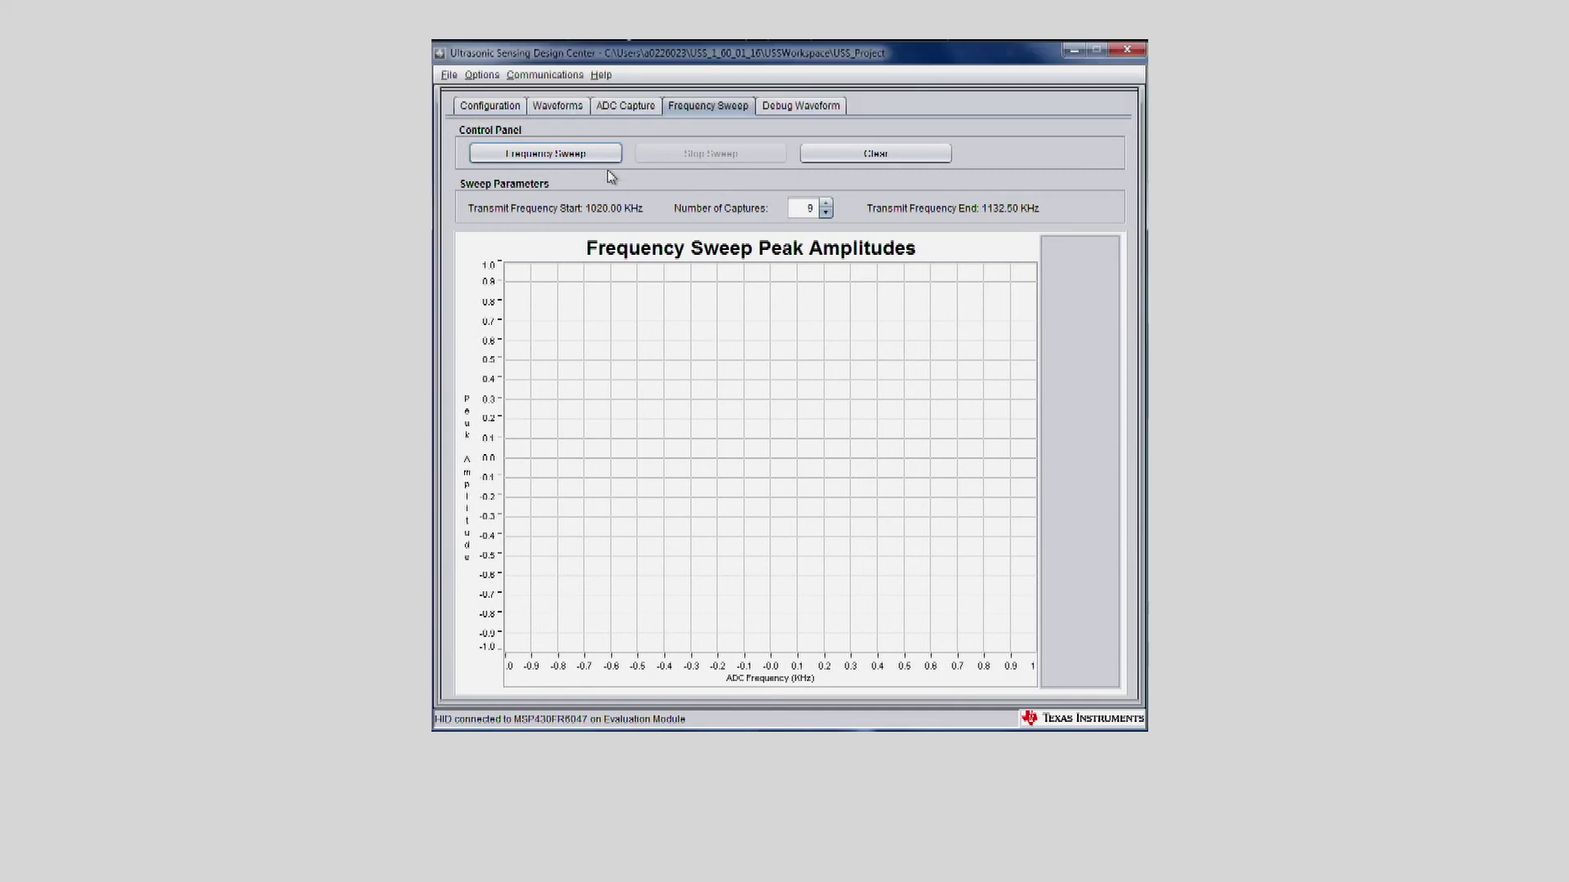
- Set F1 transmit frequency to 950 kHz and update the module successfully
{"action": "left_click", "coordinate": [489, 106]}
{"action": "double_click", "coordinate": [802, 179]}
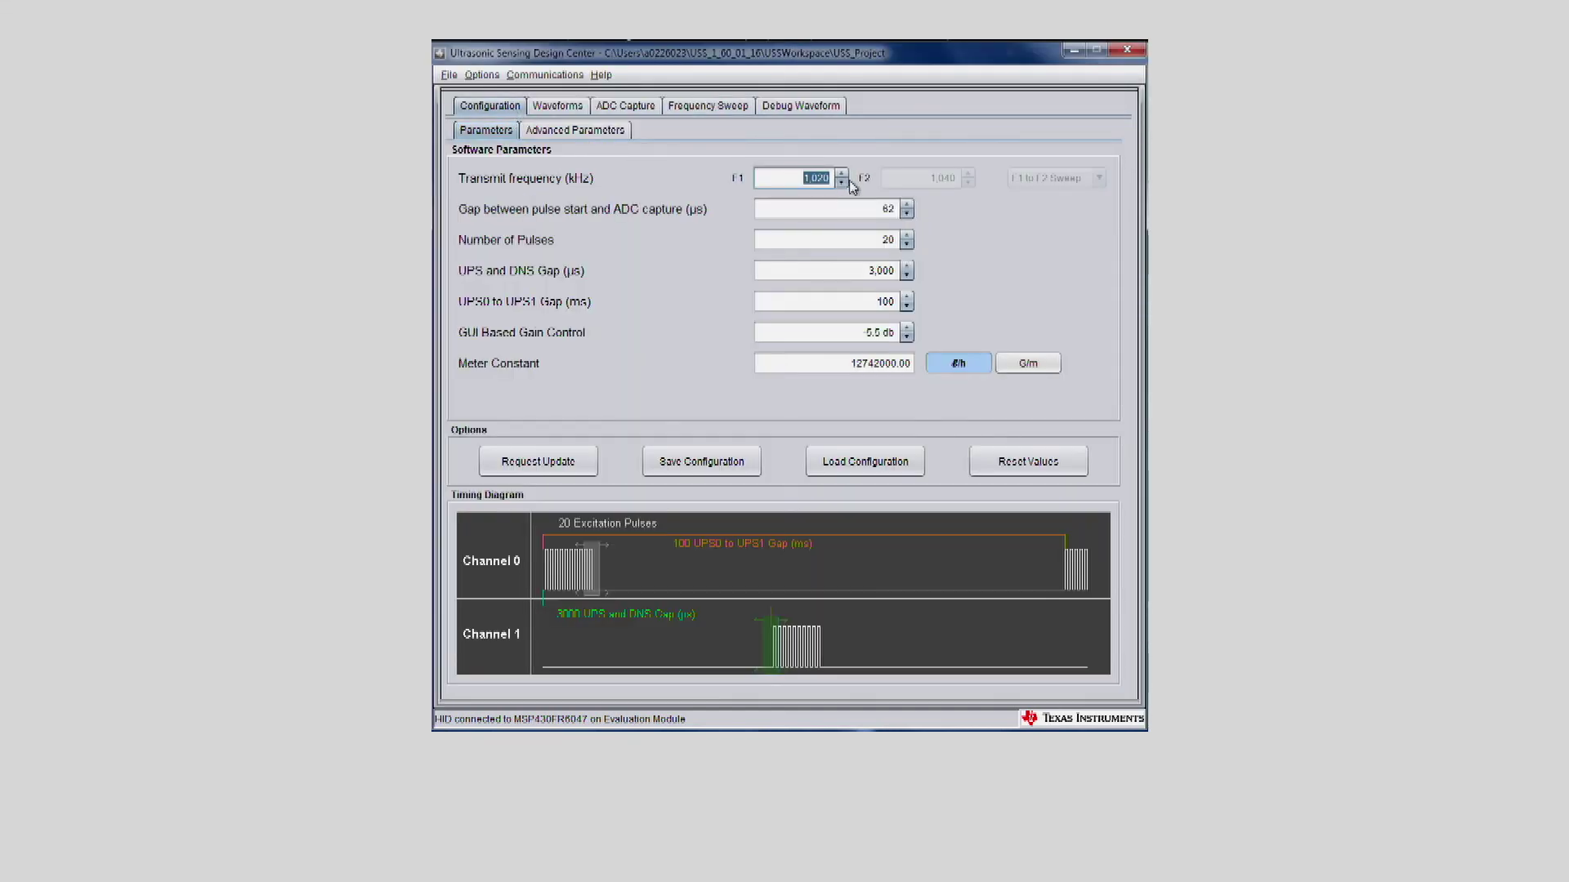
{"action": "type", "text": "50"}
{"action": "left_click", "coordinate": [536, 460]}
{"action": "left_click", "coordinate": [864, 411]}
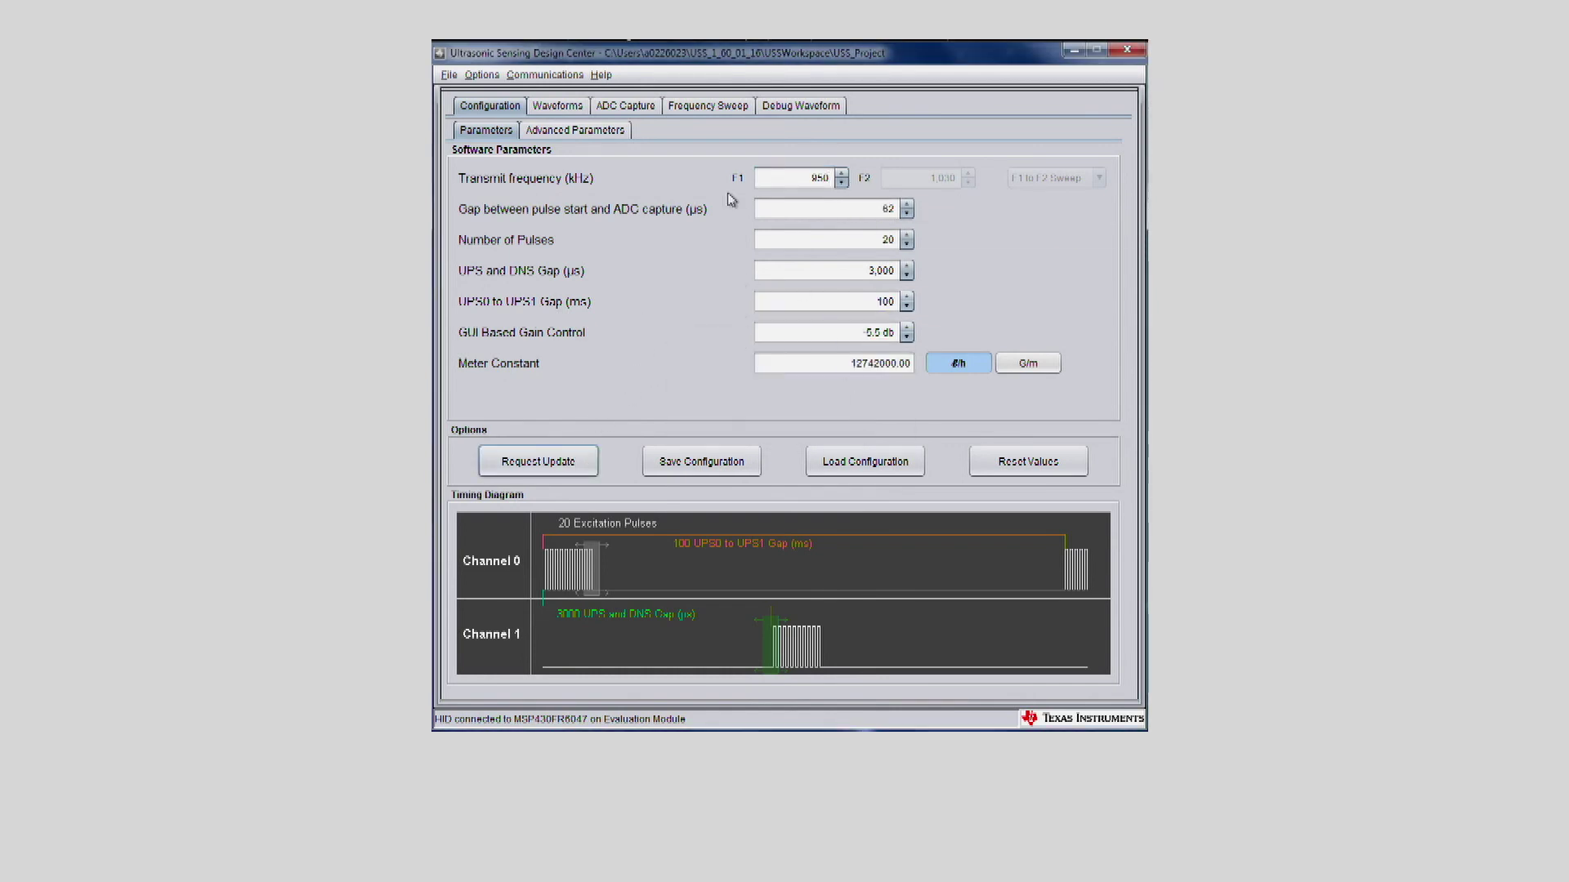
- Run the frequency sweep from 950 kHz, accepting the default log location
{"action": "left_click", "coordinate": [709, 105]}
{"action": "left_click", "coordinate": [576, 152]}
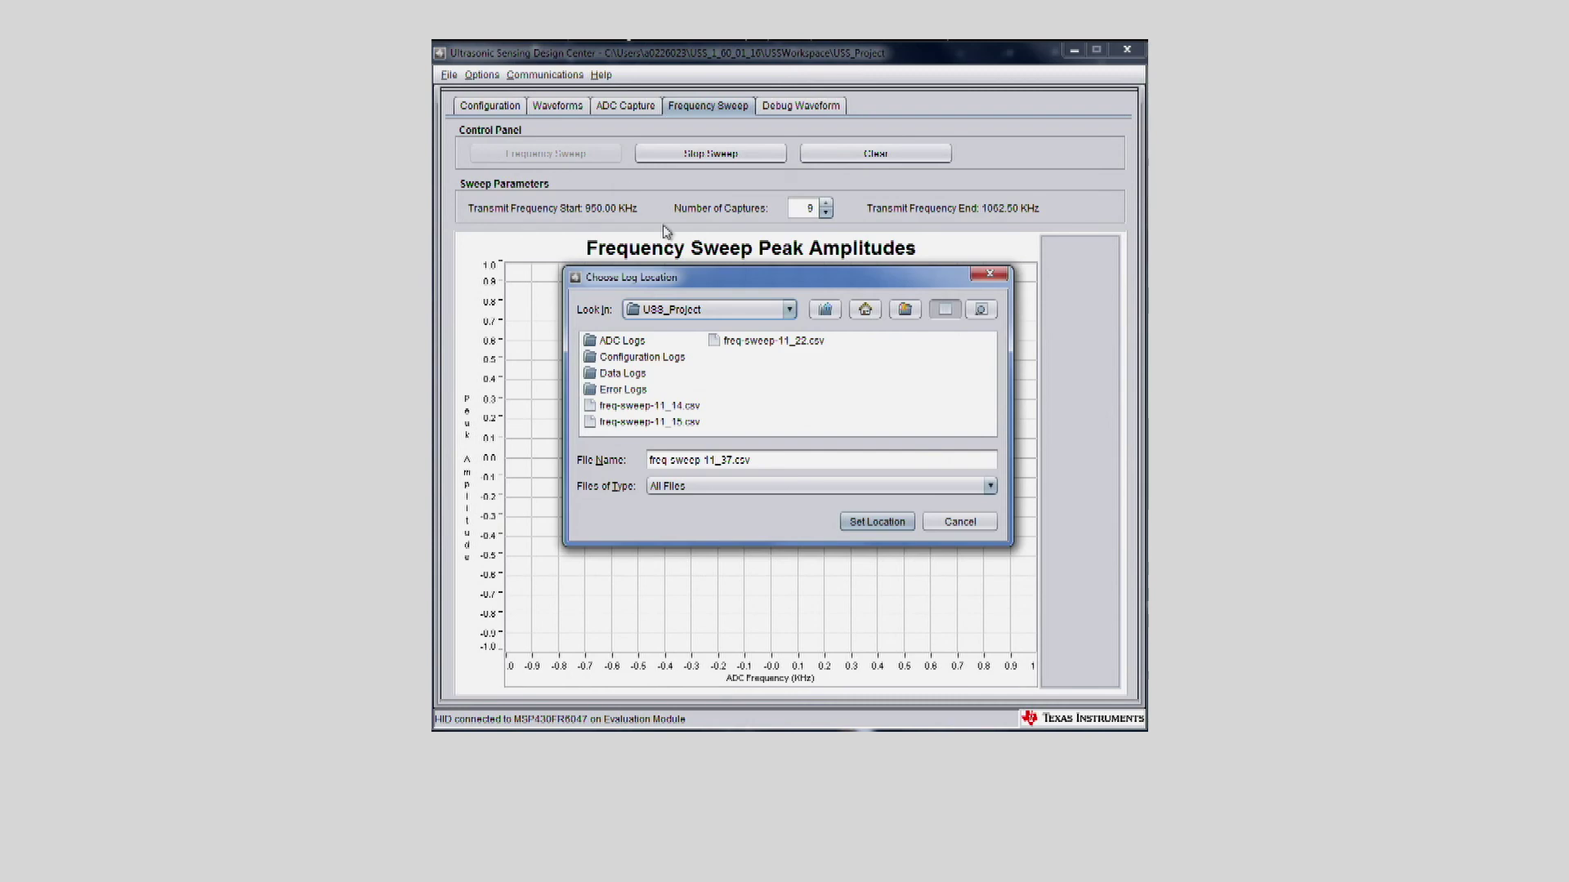
{"action": "left_click", "coordinate": [877, 521]}
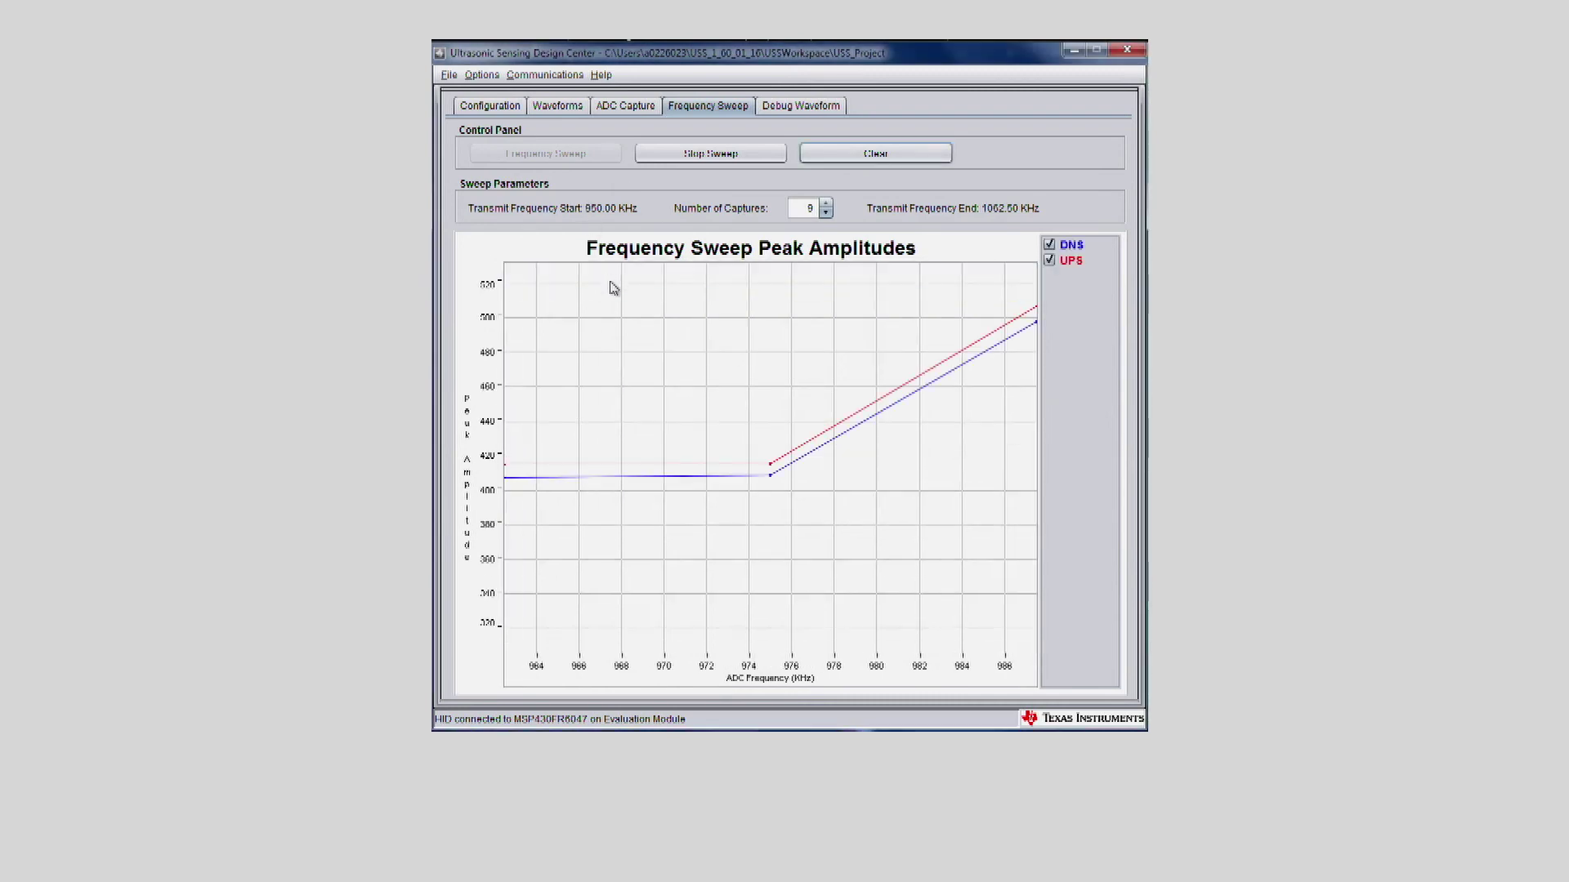